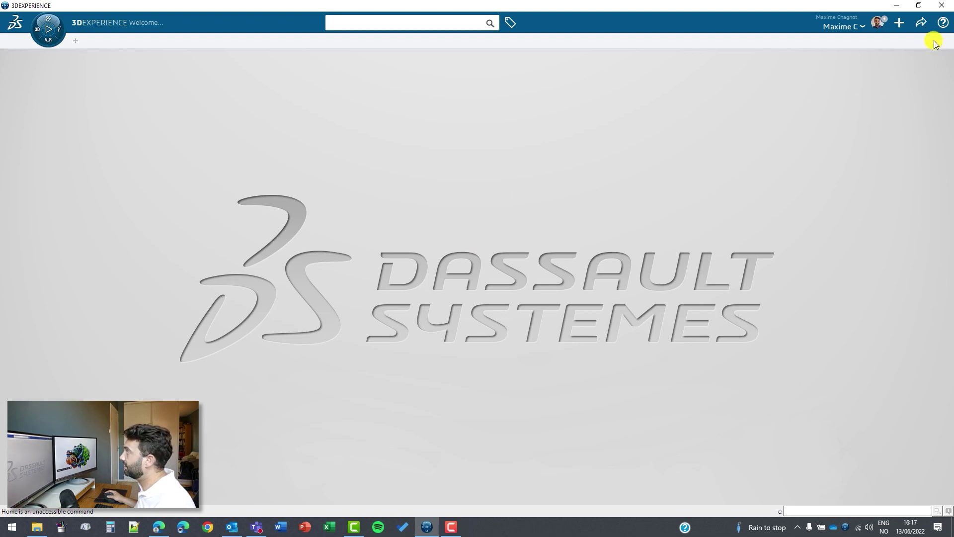
- Start creating a new 3D Part from the New Content list, then cancel it
click(900, 22)
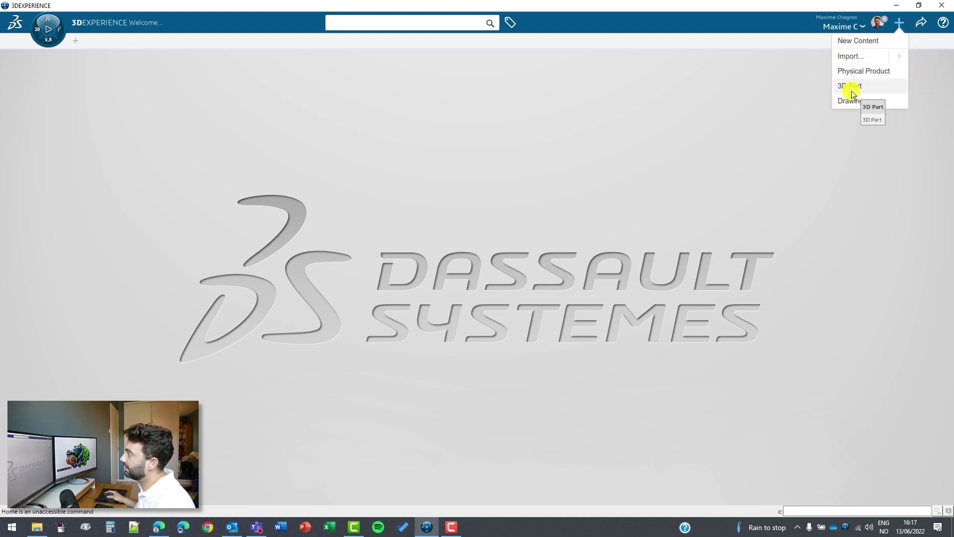
click(869, 42)
text(confi)
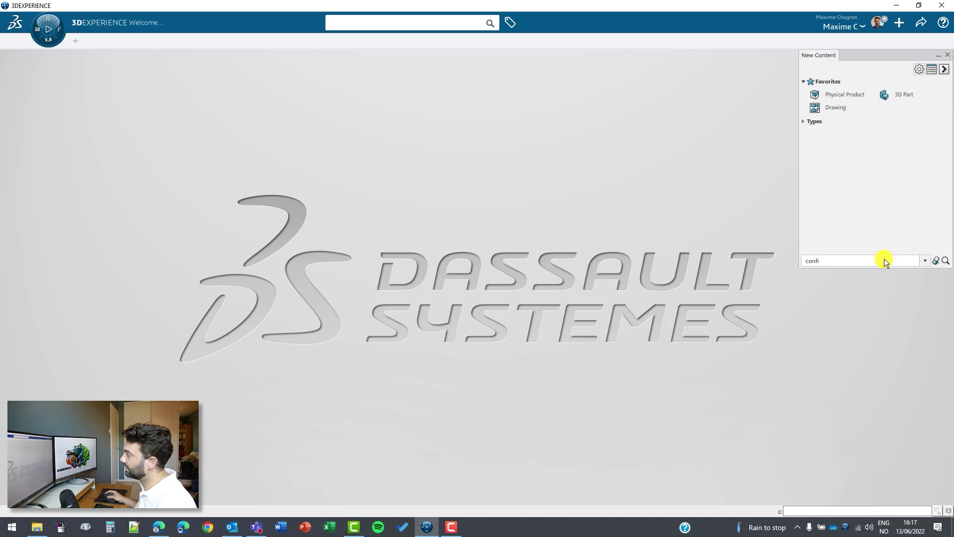
click(936, 261)
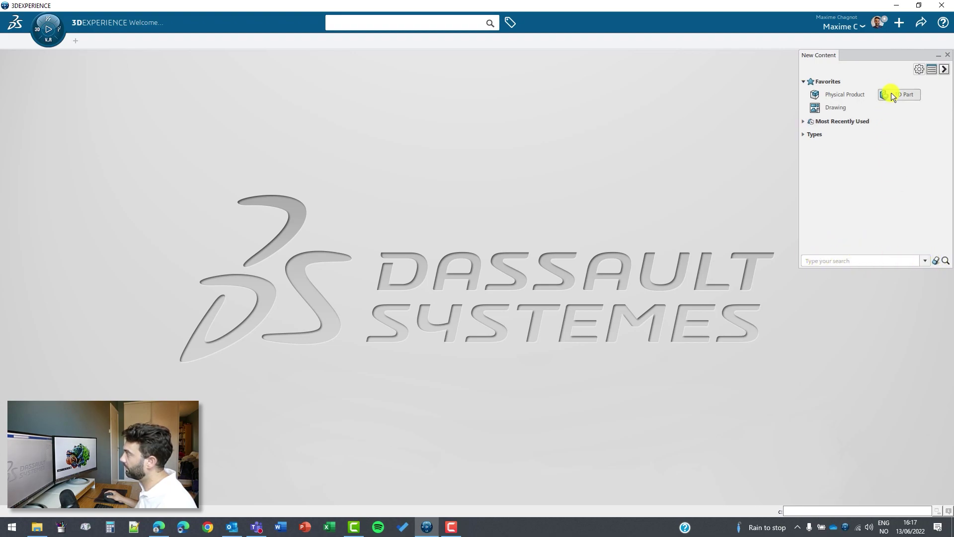
click(891, 97)
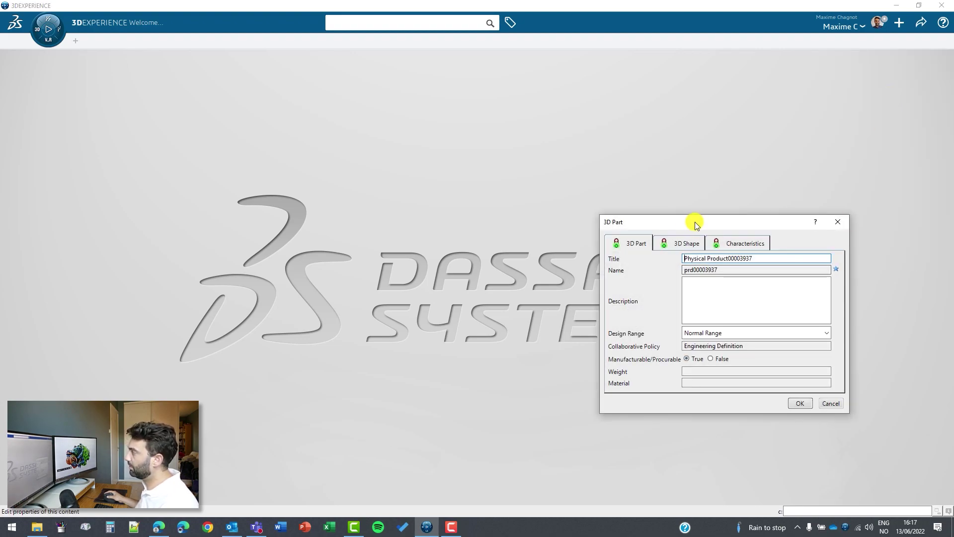
drag(695, 221, 668, 208)
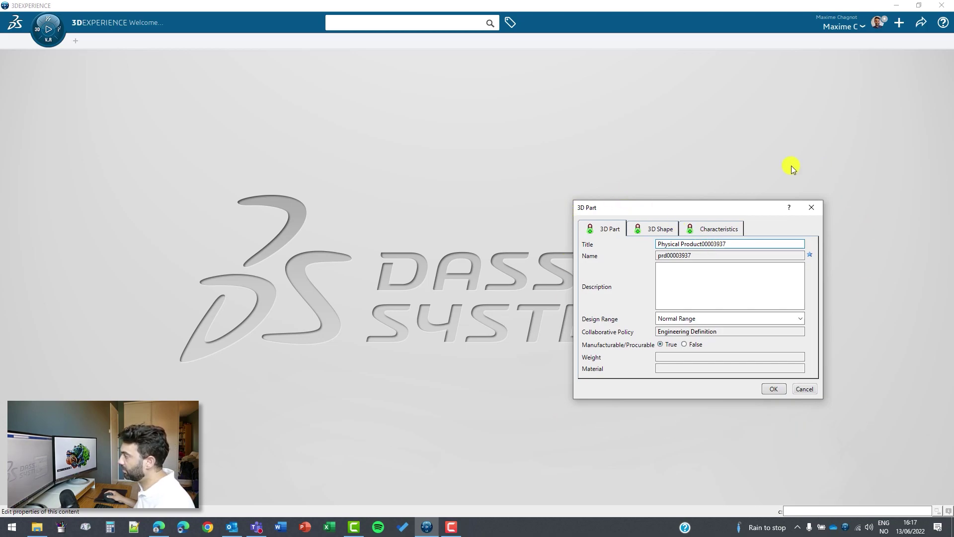
click(804, 389)
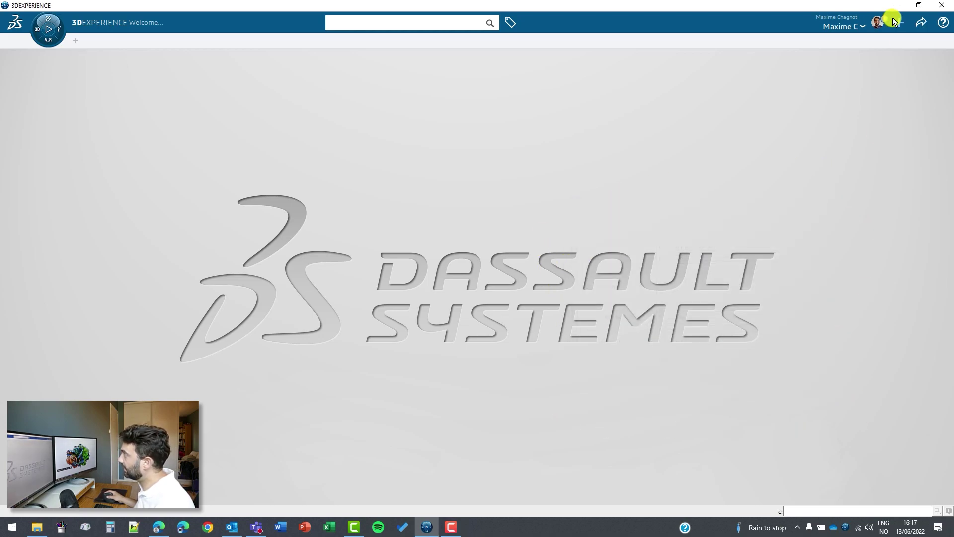
- Enable 'Set attributes at creation for all types' in the New Content settings
click(898, 22)
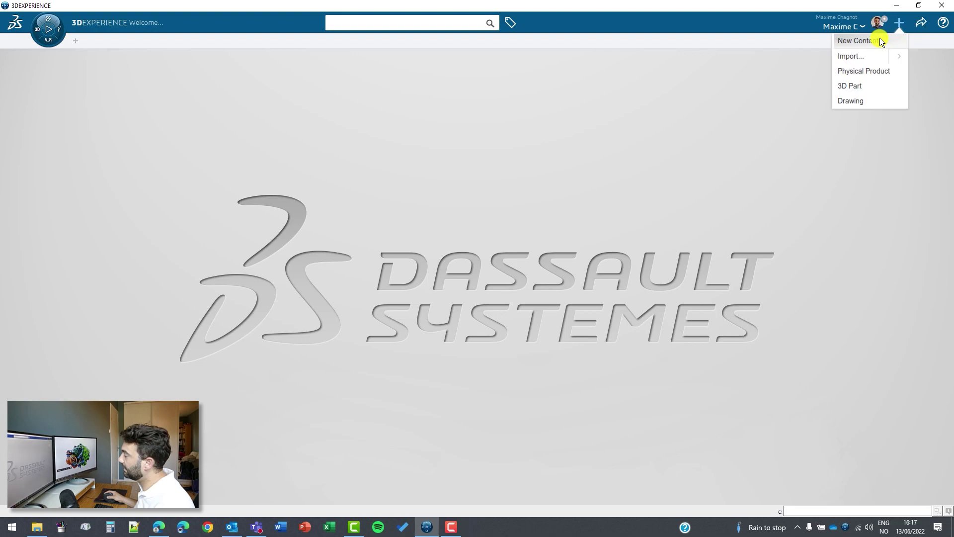
click(881, 38)
click(920, 69)
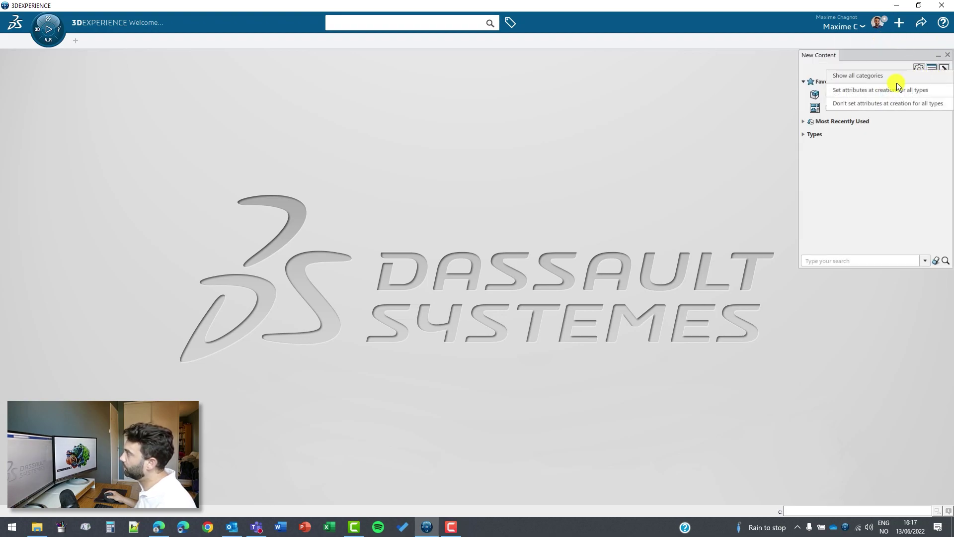
click(847, 93)
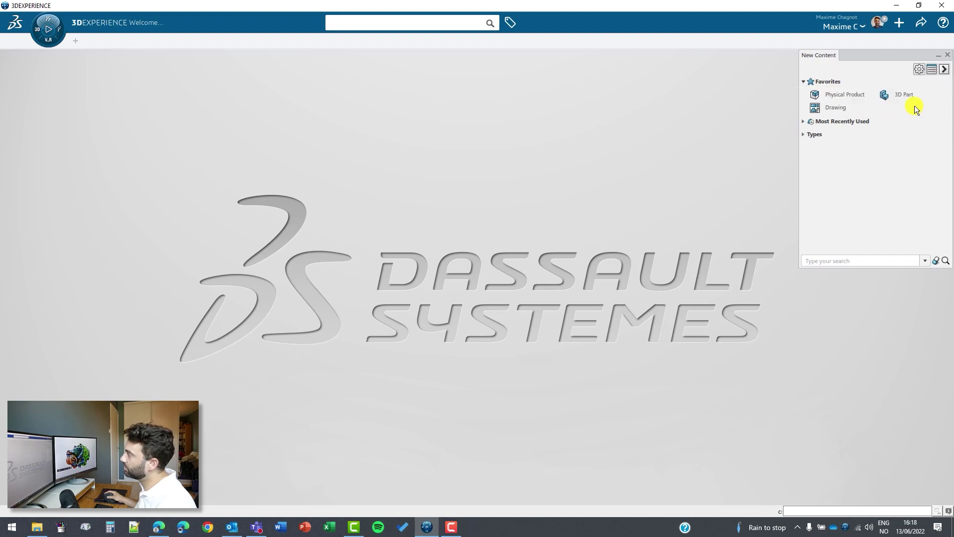
- Create a new Part titled Block, keeping the generated name prd00003938
click(822, 82)
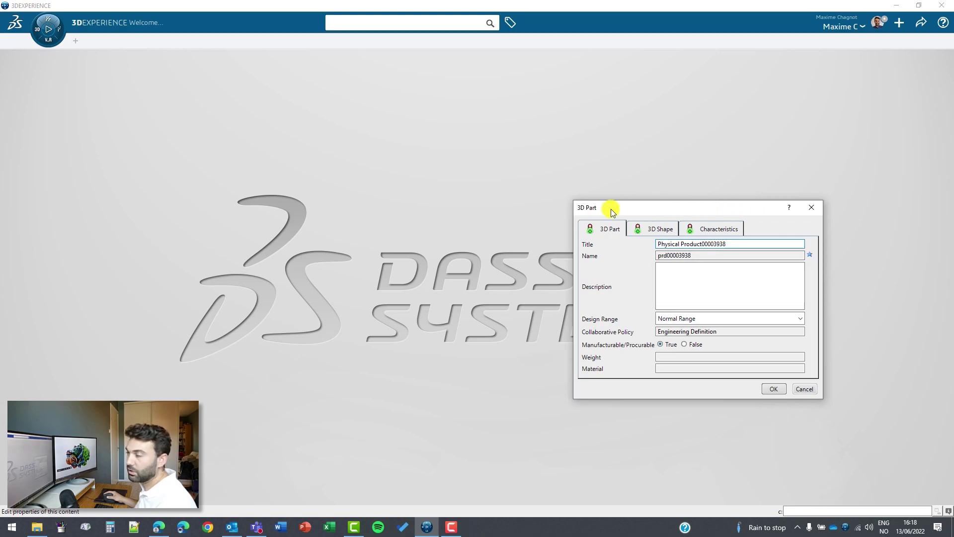
drag(727, 244, 654, 245)
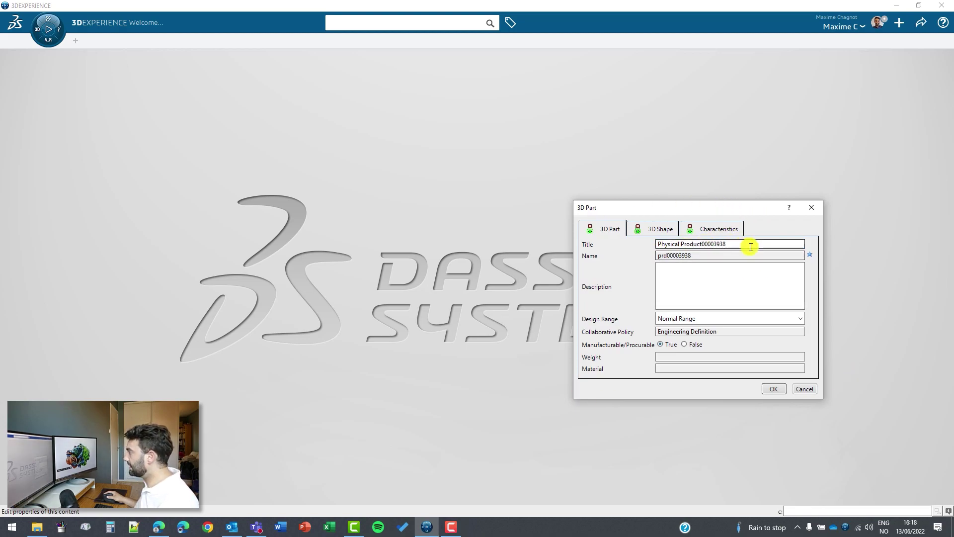
text(Bloc)
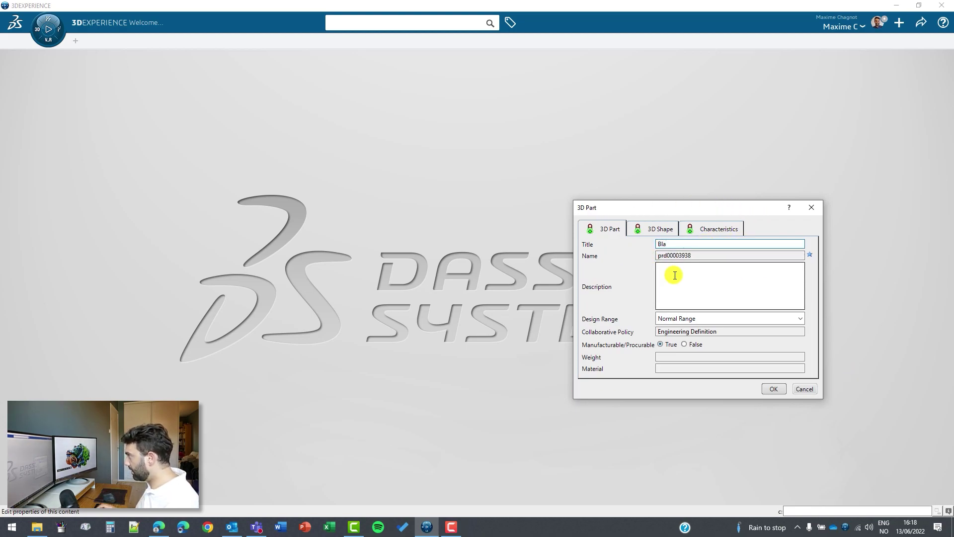
text(k)
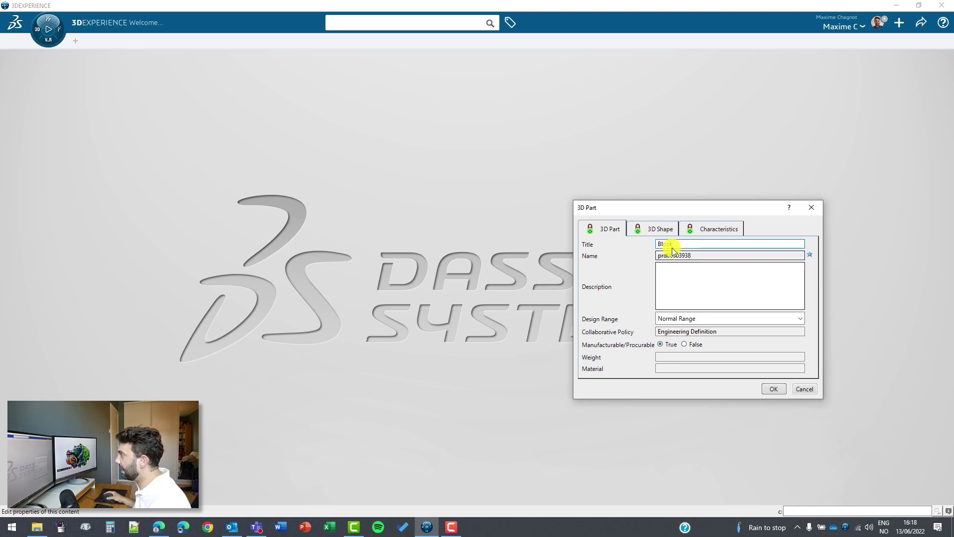
drag(693, 256, 639, 255)
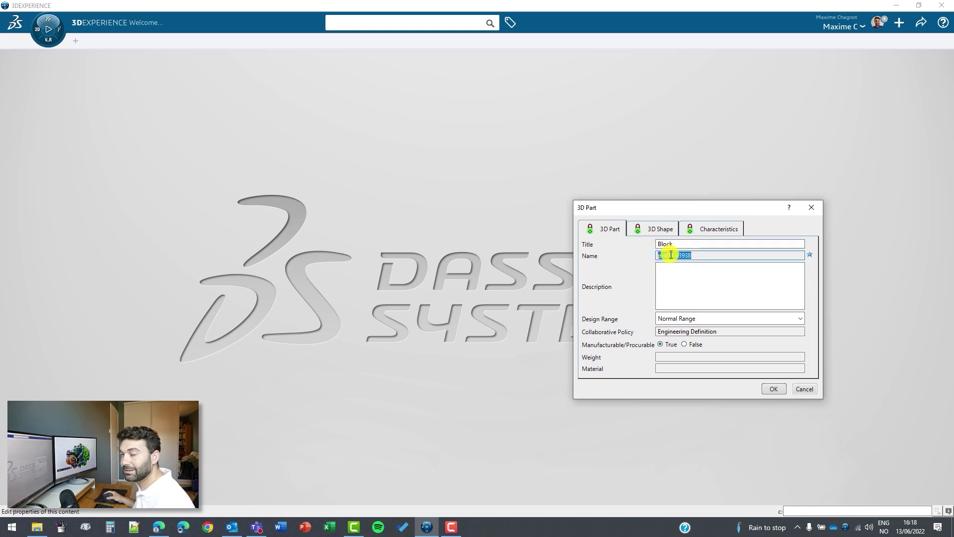
click(695, 256)
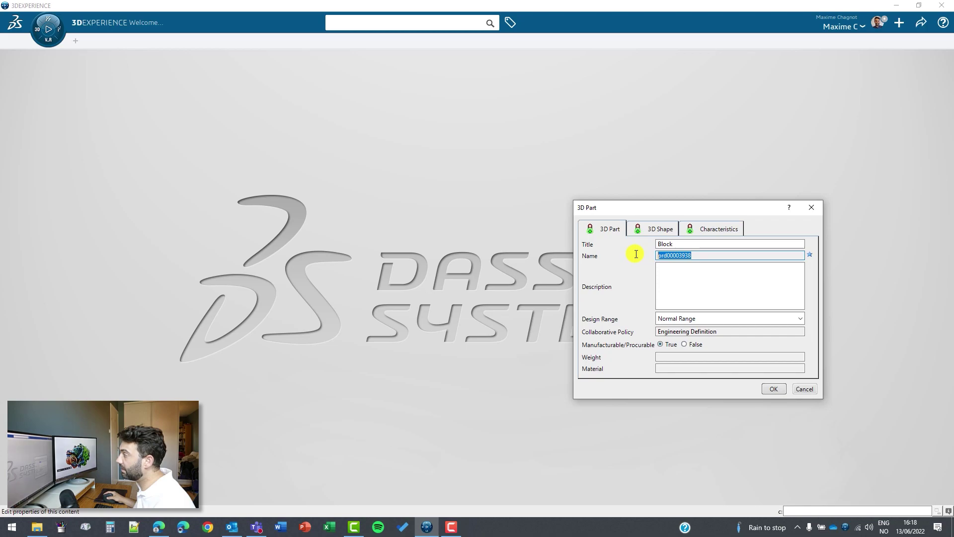
double_click(662, 257)
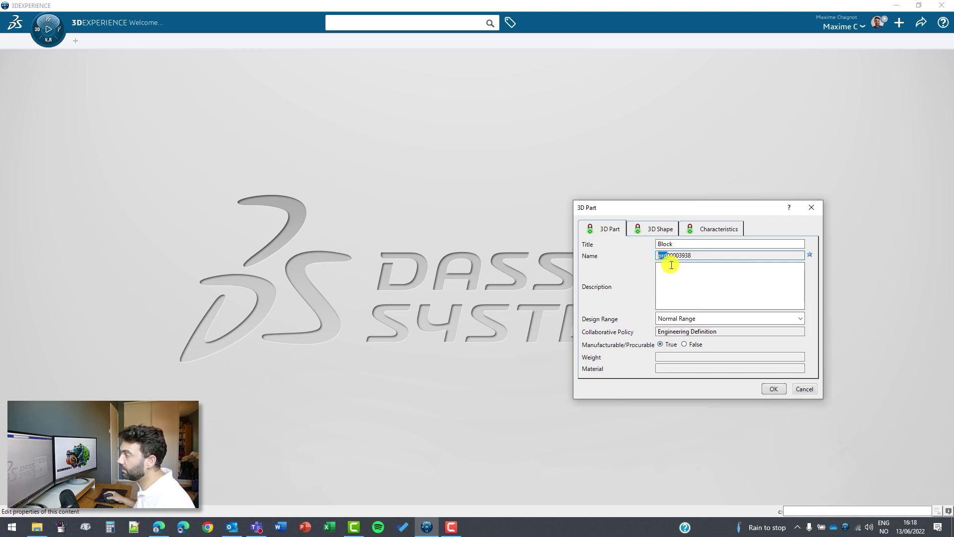
click(697, 255)
drag(697, 255, 661, 256)
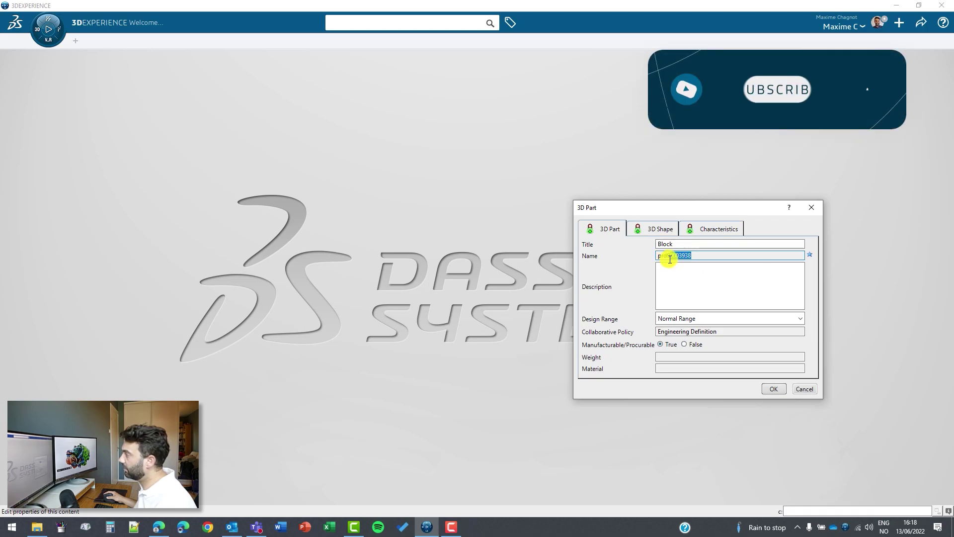
click(690, 256)
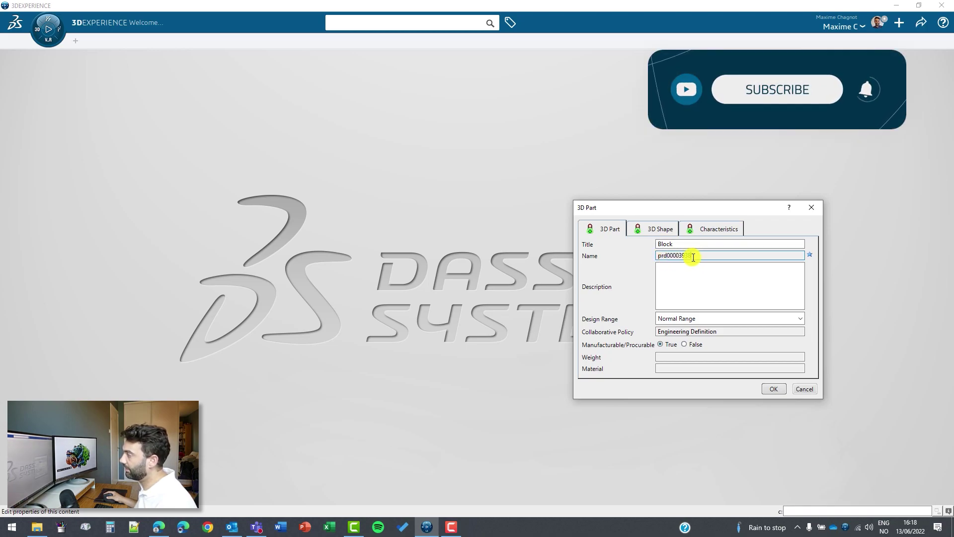
double_click(673, 244)
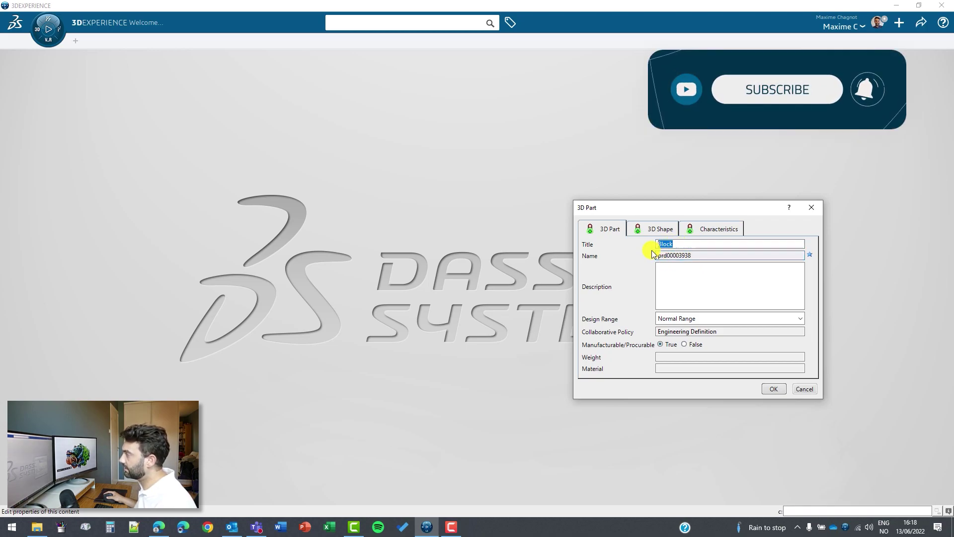
click(777, 389)
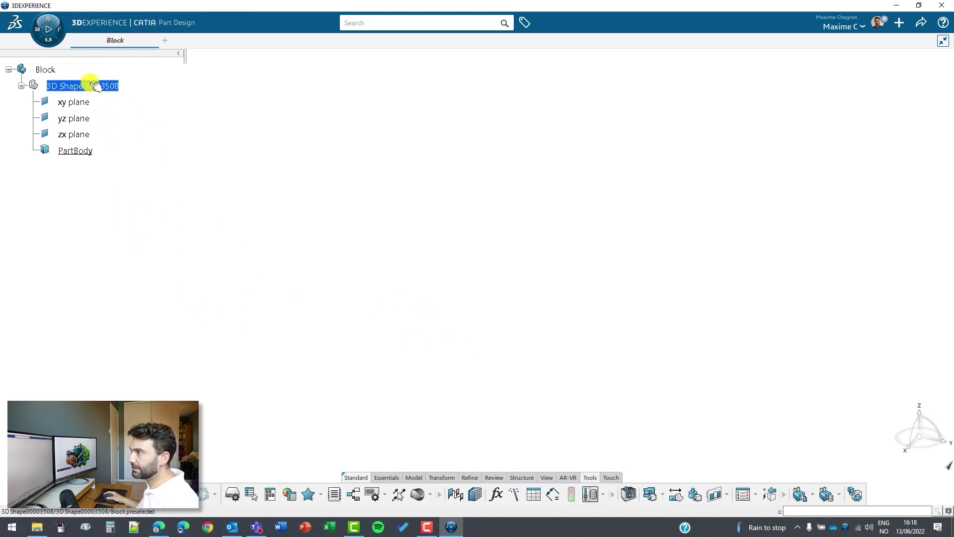
- Set the view mode to shading with edges, showing points, axes, planes and wires
click(547, 478)
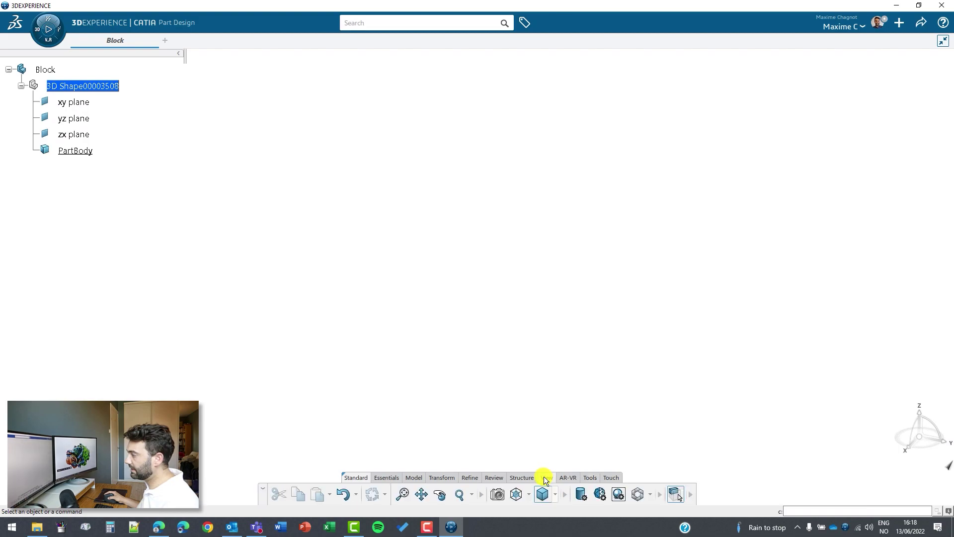
click(581, 495)
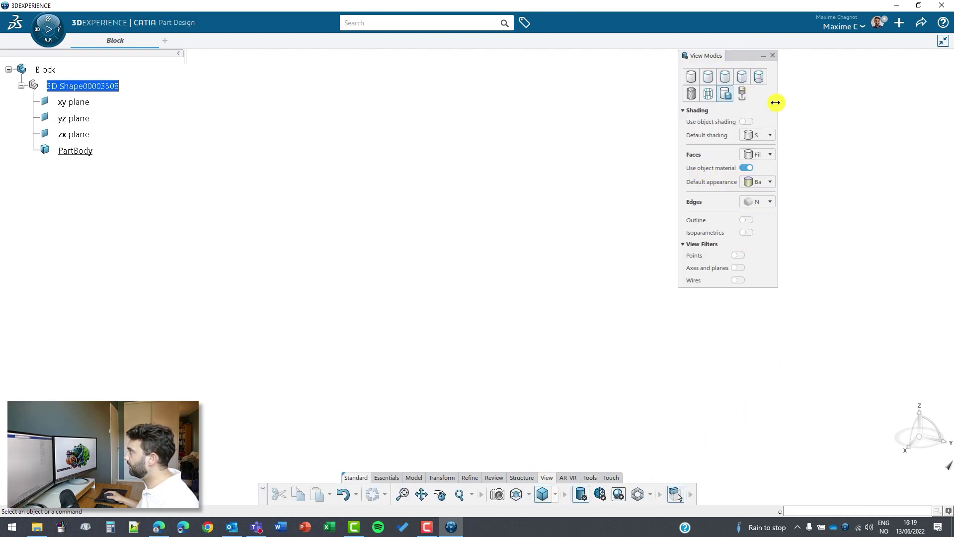
click(744, 79)
drag(740, 55, 769, 84)
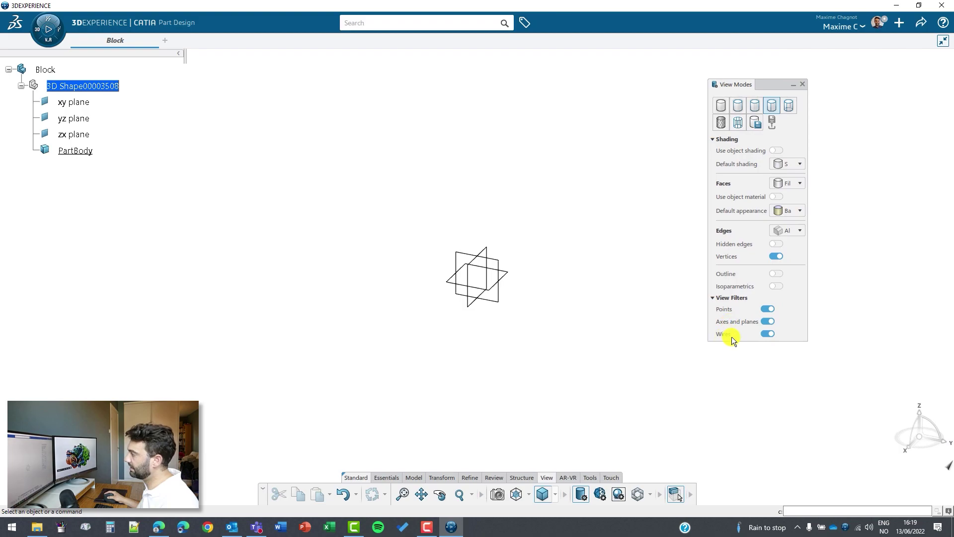
click(803, 84)
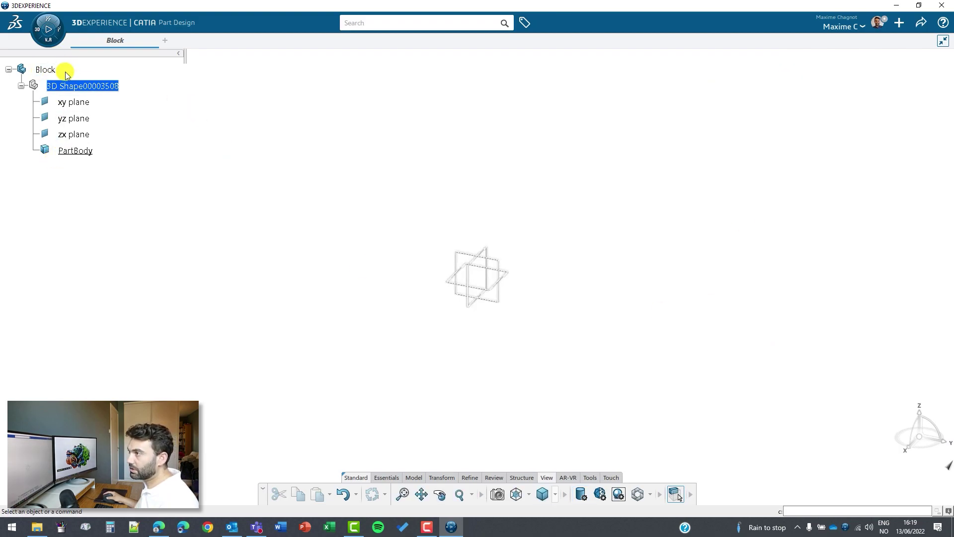
- Start a new sketch in PartBody positioned on the xy plane
click(387, 477)
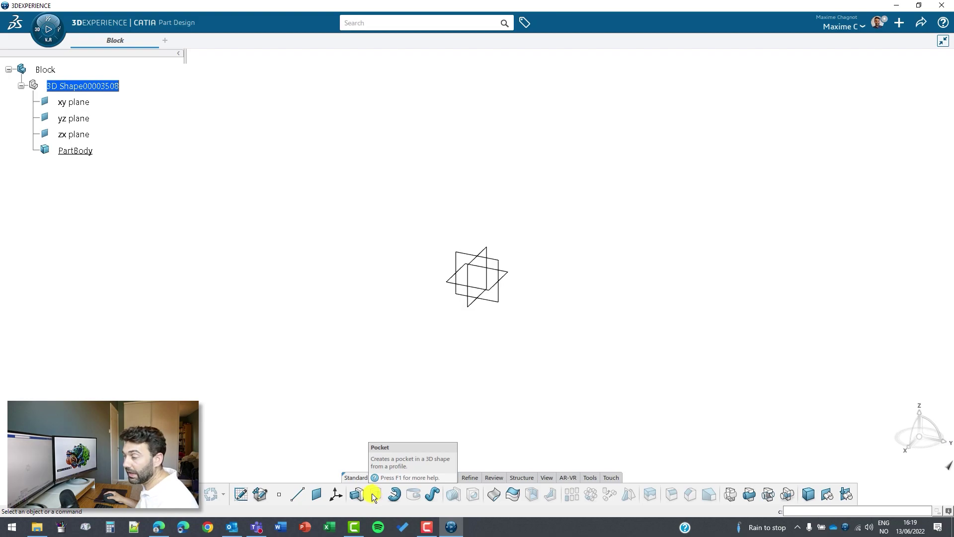
mouse_move(354, 494)
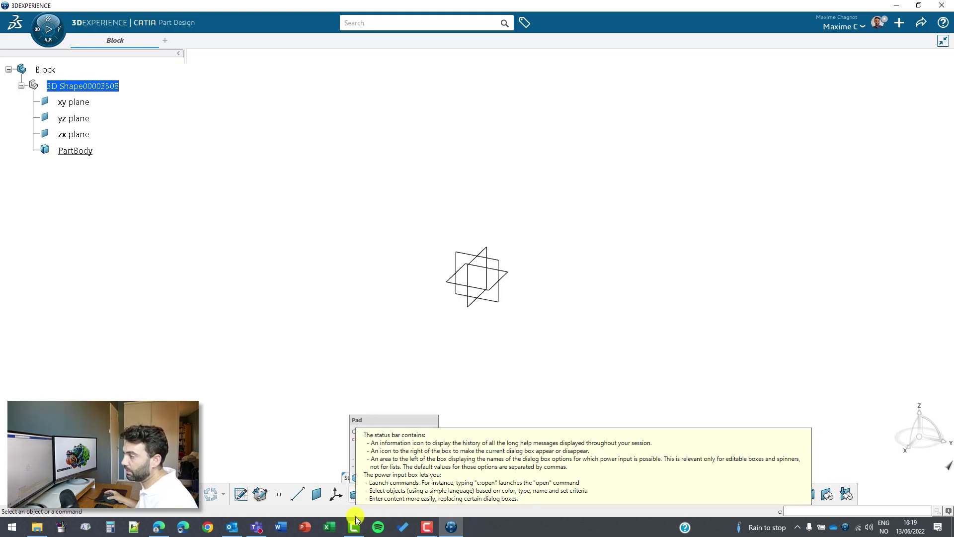
click(240, 494)
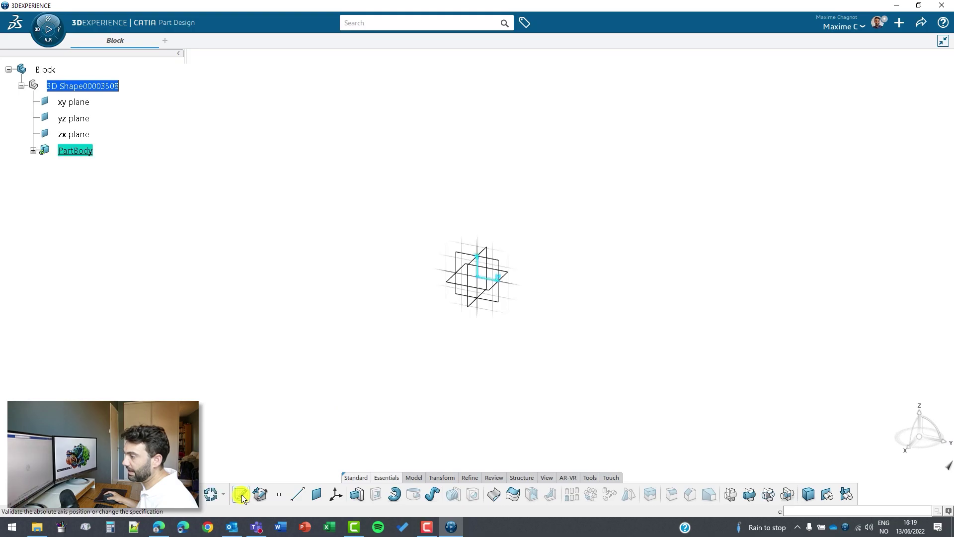
click(500, 275)
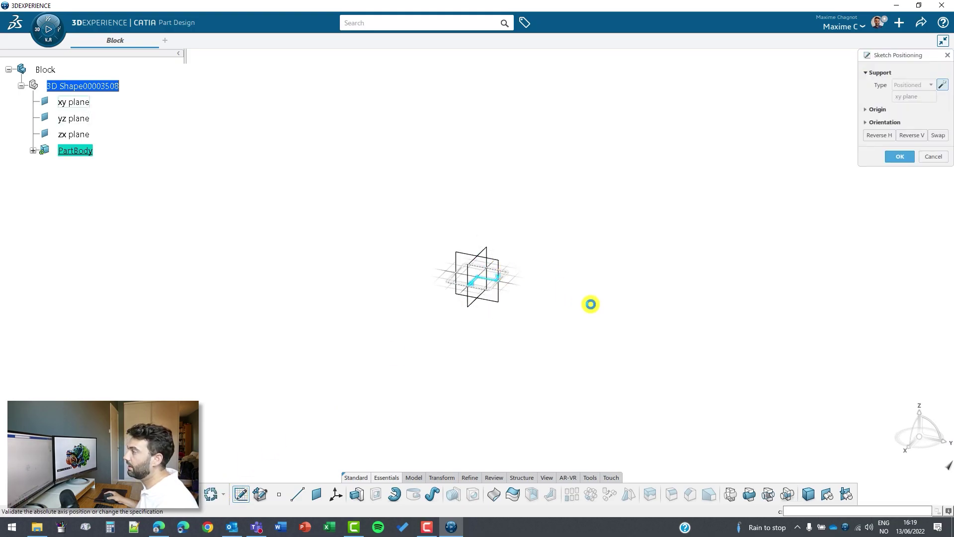
key(Return)
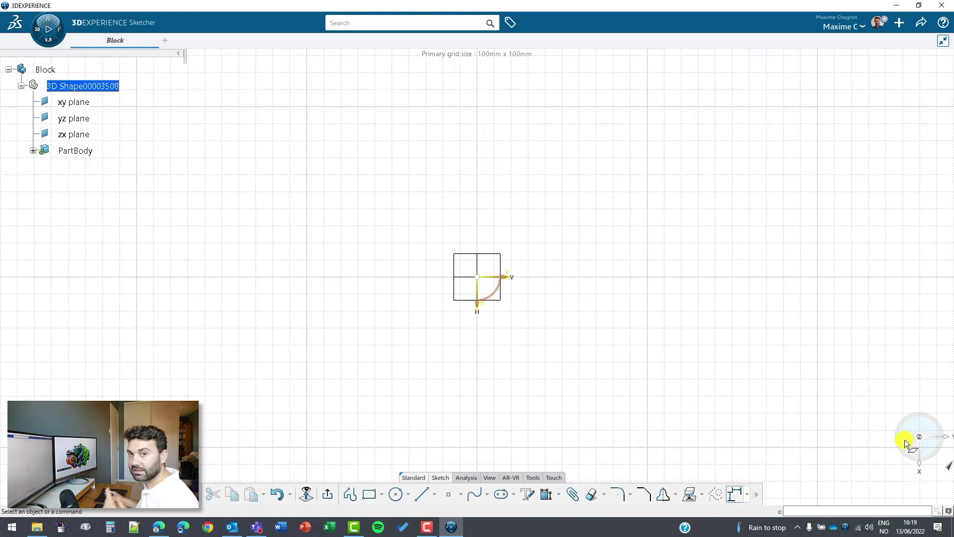
- Draw a corner-to-corner rectangle with its first corner at the origin
middle_drag(580, 357, 477, 402)
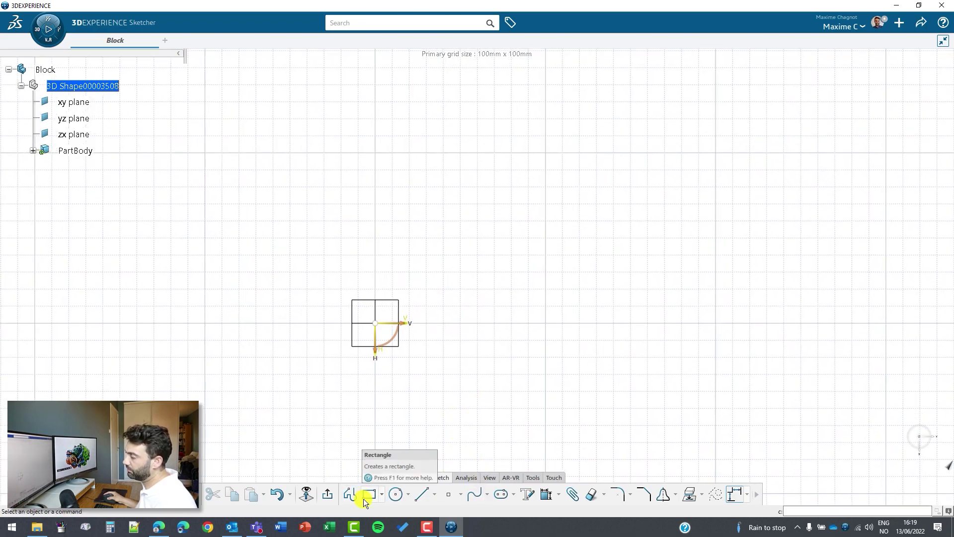
click(381, 495)
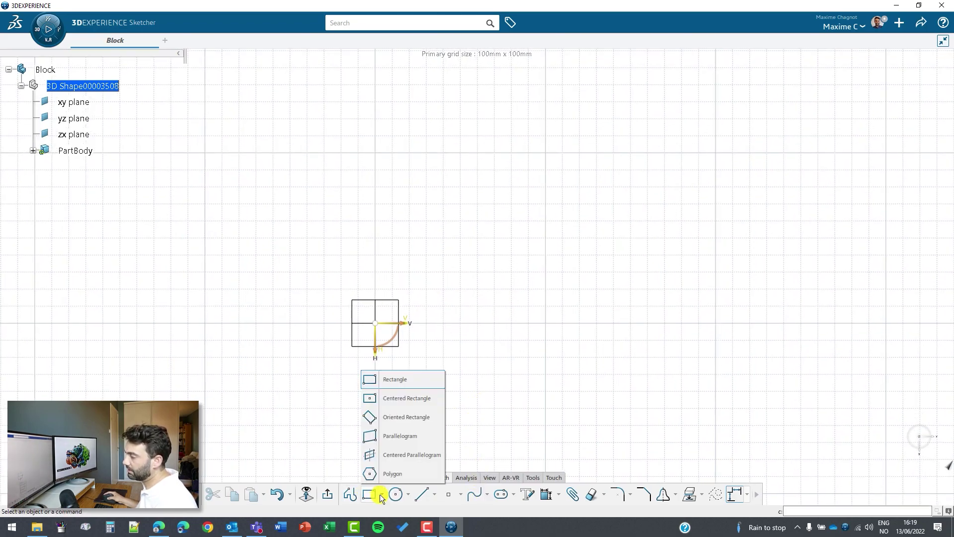
click(393, 383)
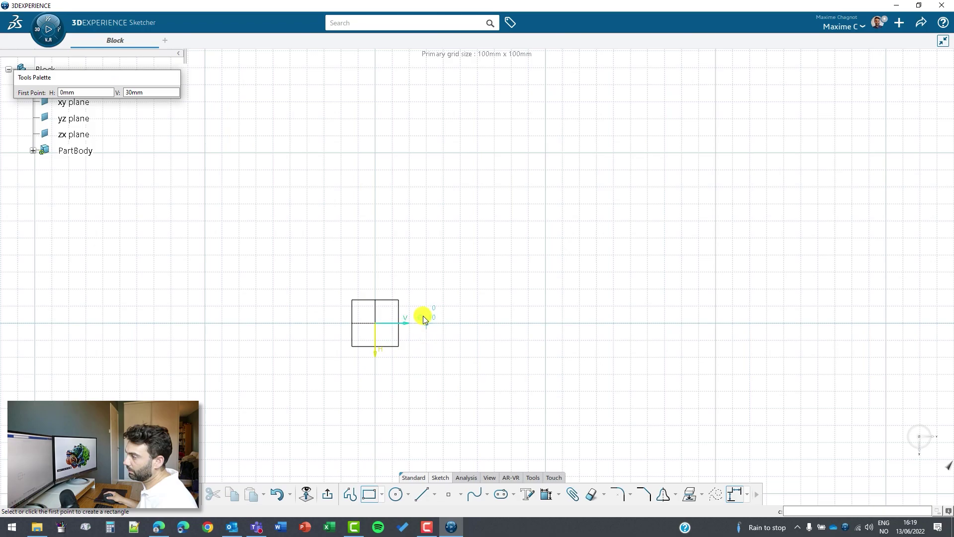
click(381, 323)
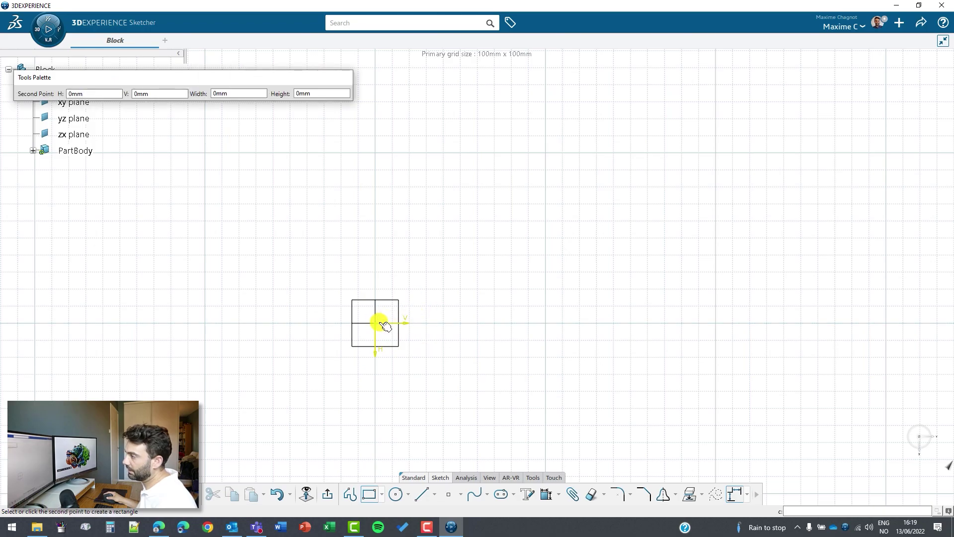
click(686, 209)
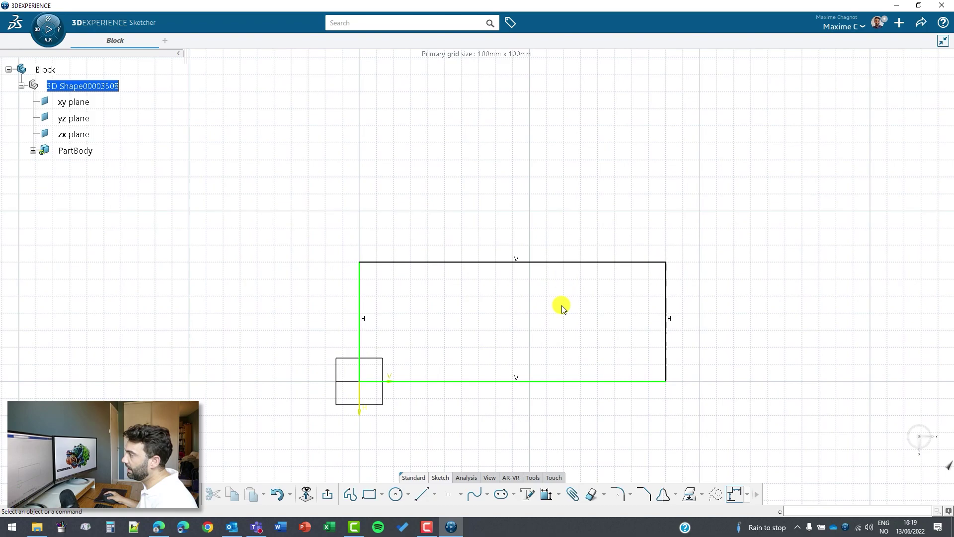
- Dimension the rectangle's top edge and set its width to 100
drag(266, 230, 756, 425)
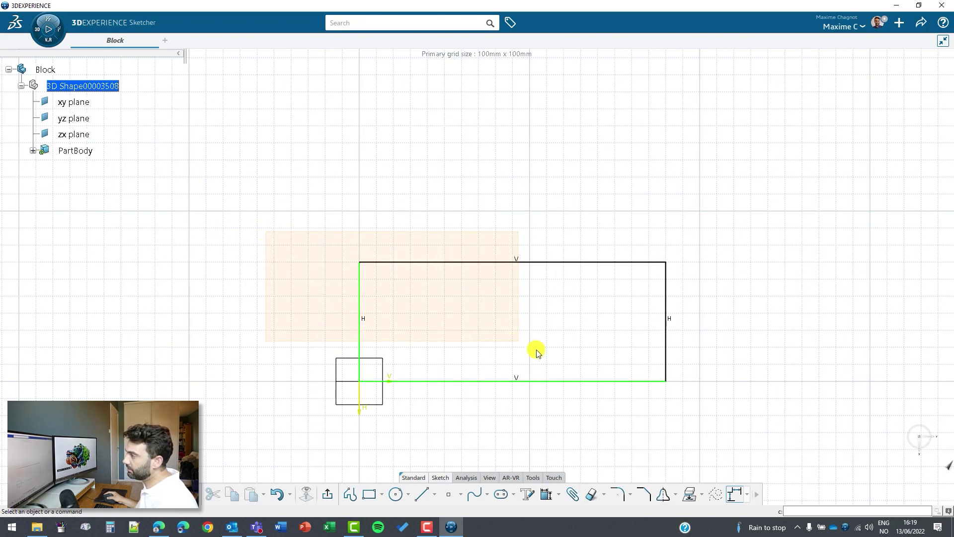
click(724, 445)
click(384, 262)
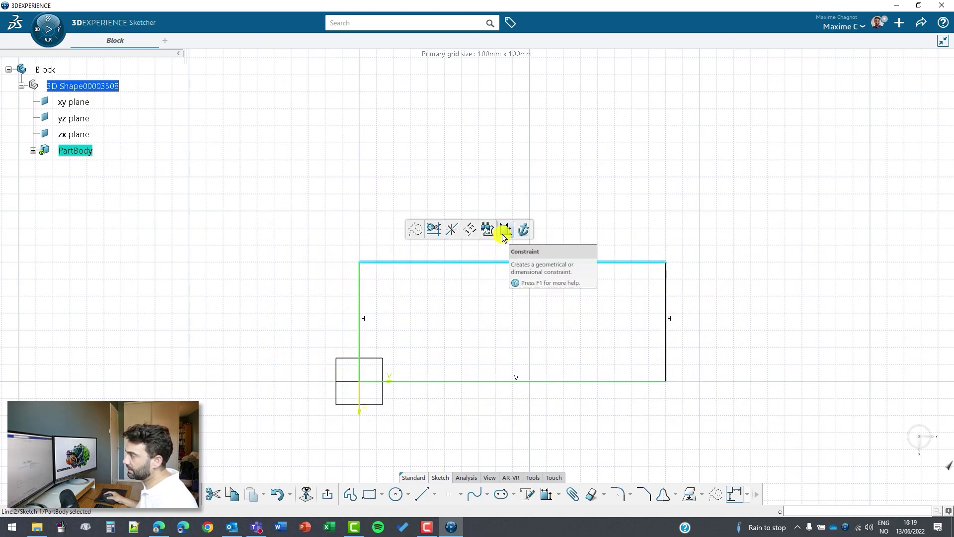
click(501, 234)
click(496, 219)
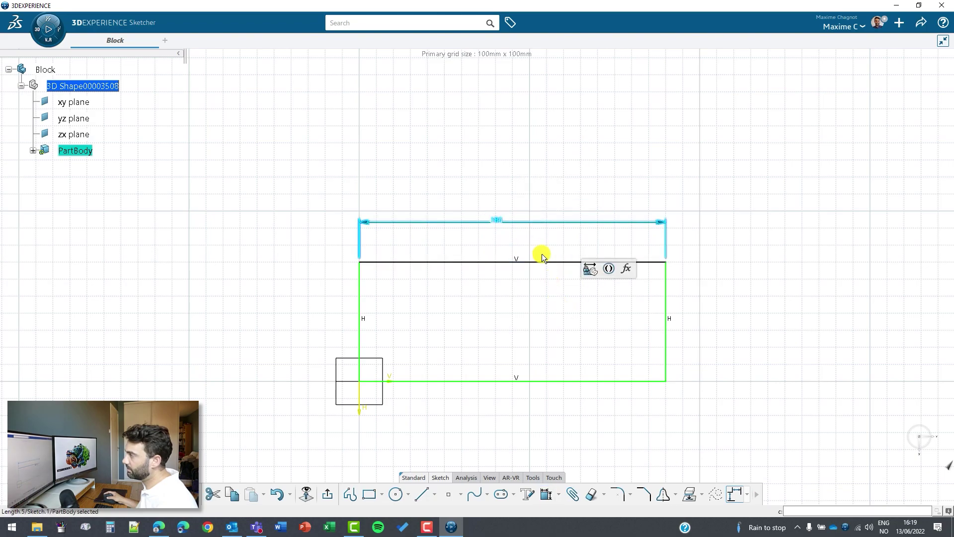
double_click(519, 221)
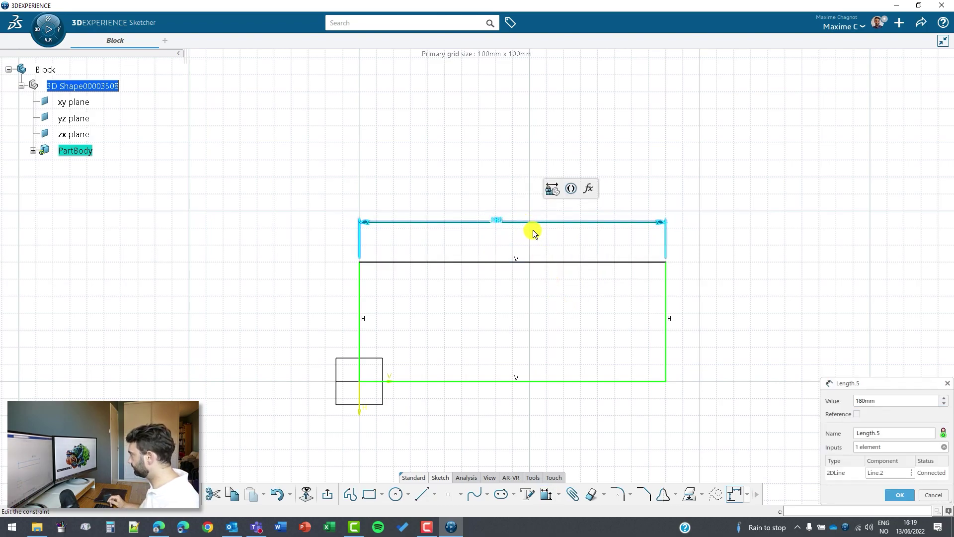
key(Return)
click(586, 286)
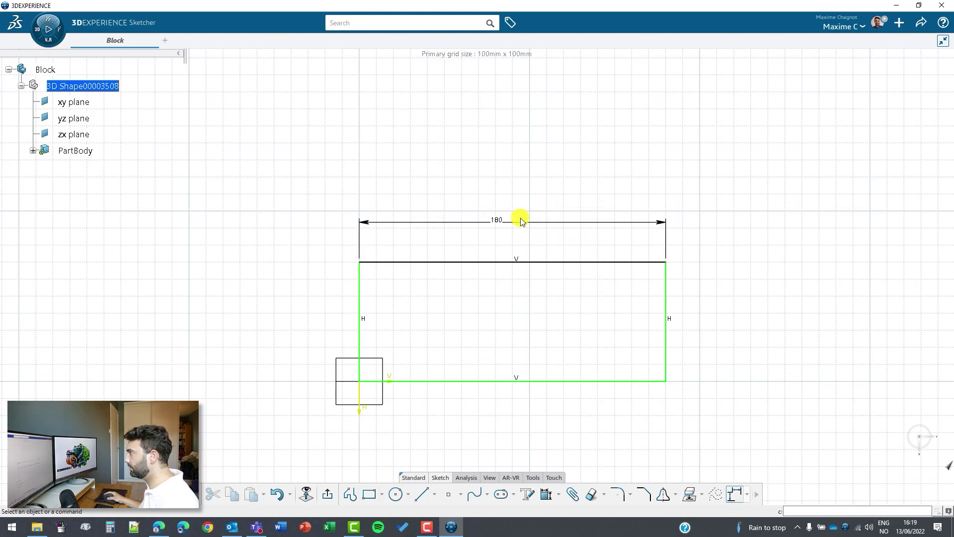
double_click(521, 220)
text(1)
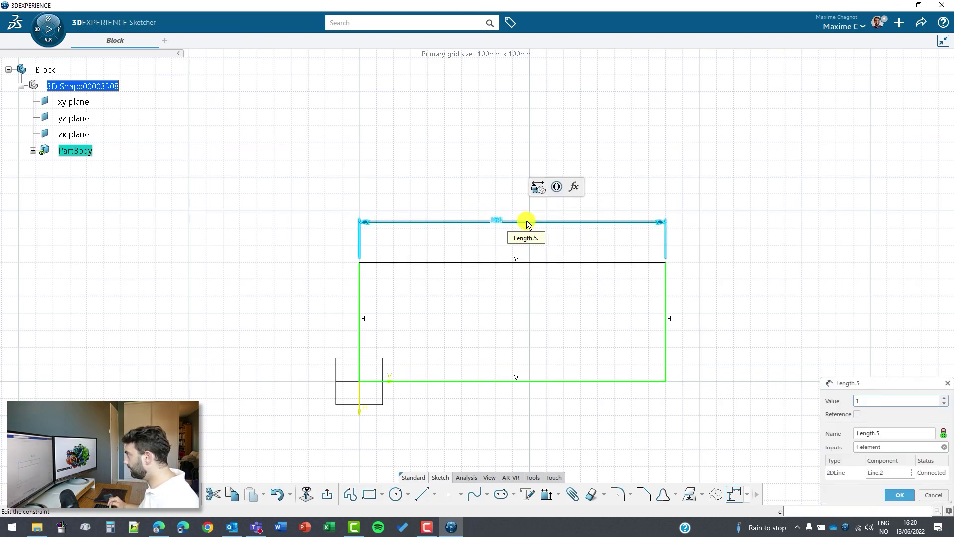
text(00)
key(Return)
click(647, 289)
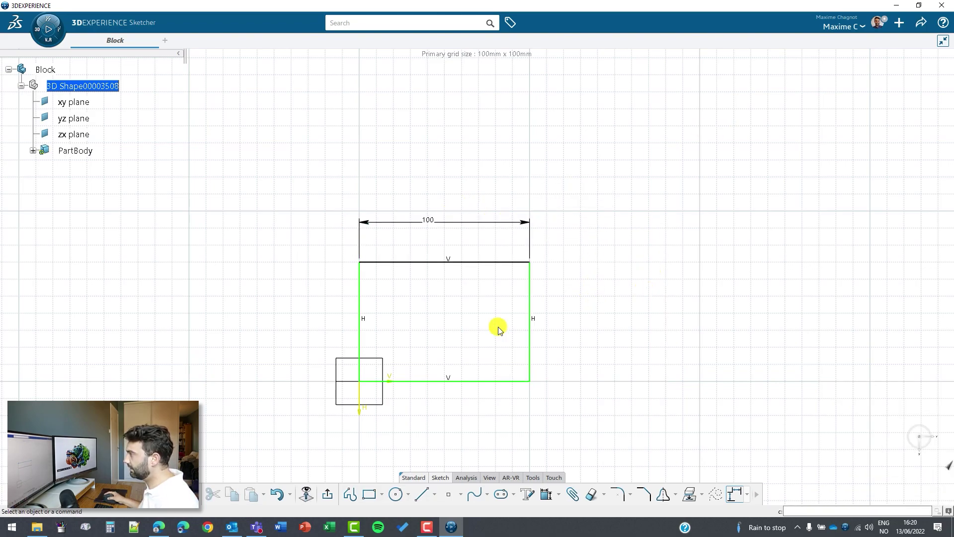
- Dimension the right edge to fix the rectangle's height at 70
click(534, 301)
click(633, 264)
click(605, 318)
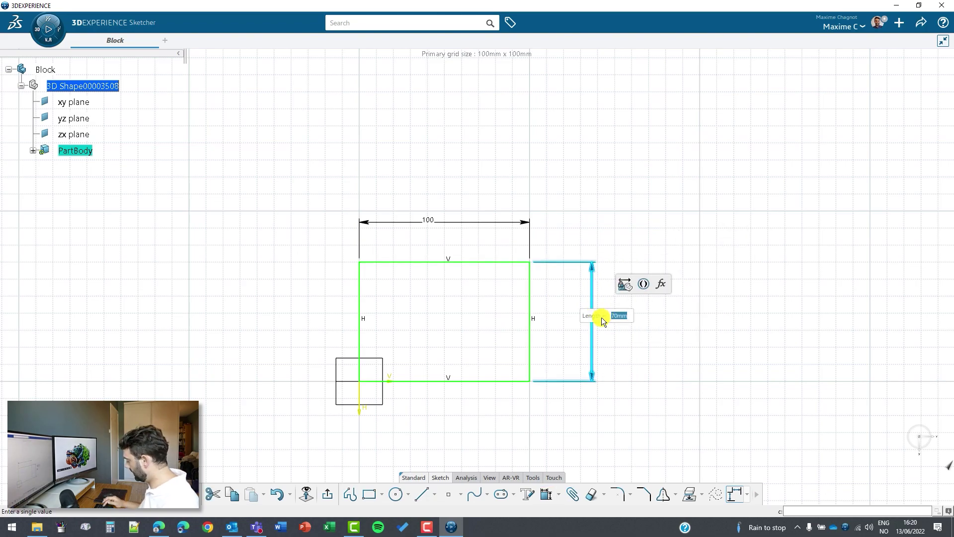
text(70)
key(Return)
click(671, 362)
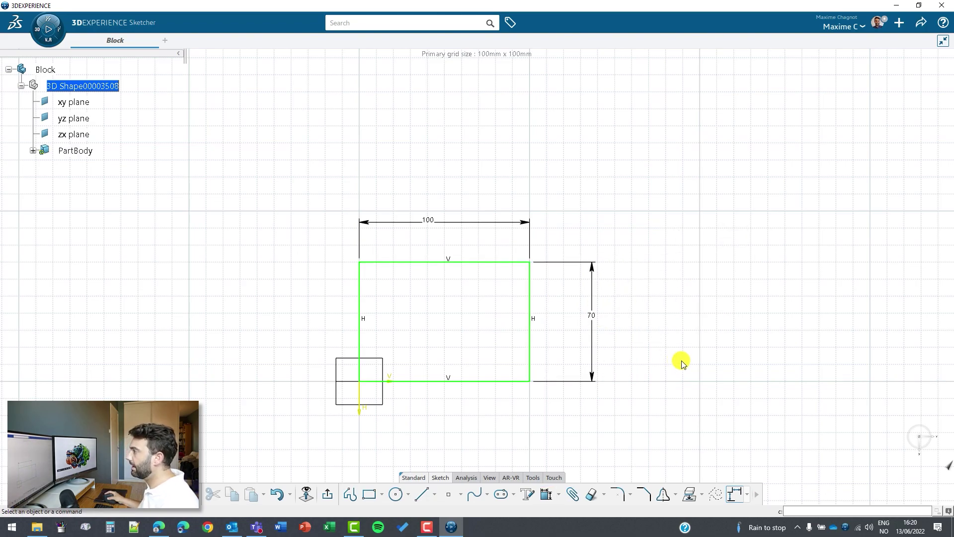
middle_drag(414, 351, 469, 311)
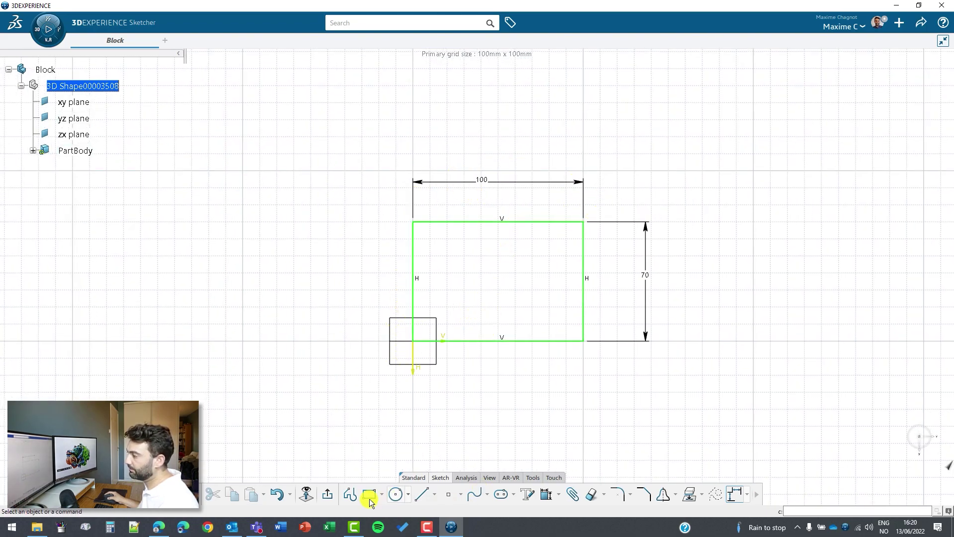
- Pad Sketch.1 by 20 mm into a solid block, Pad.1 in PartBody
click(329, 495)
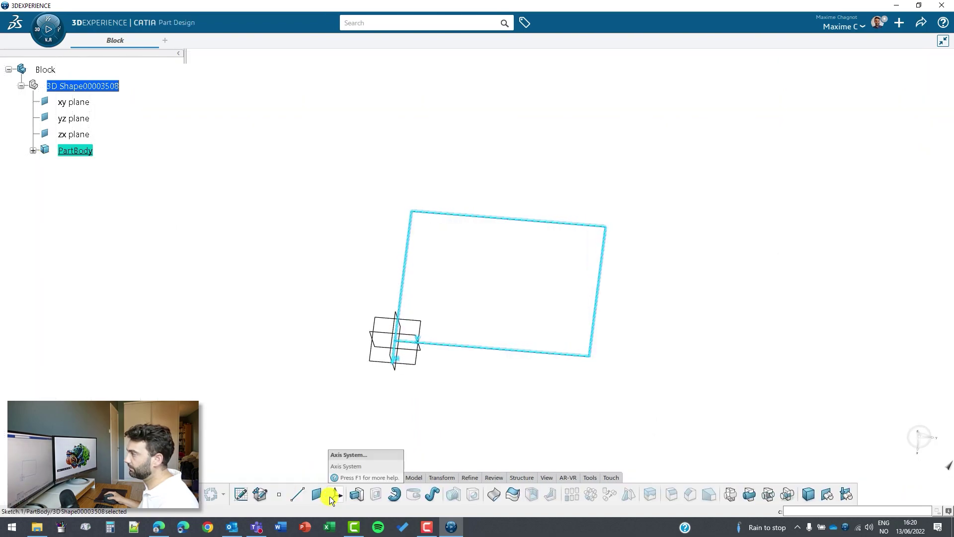
click(358, 493)
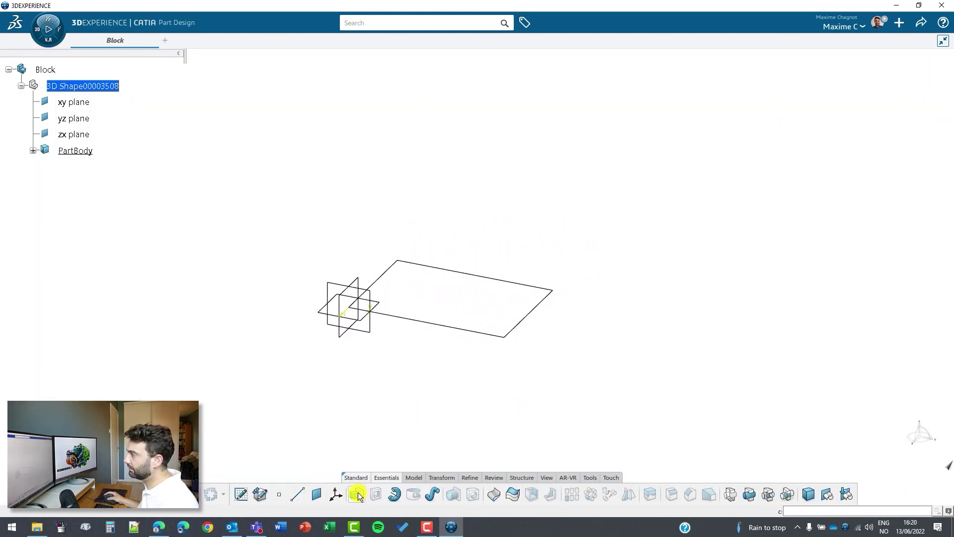
click(471, 332)
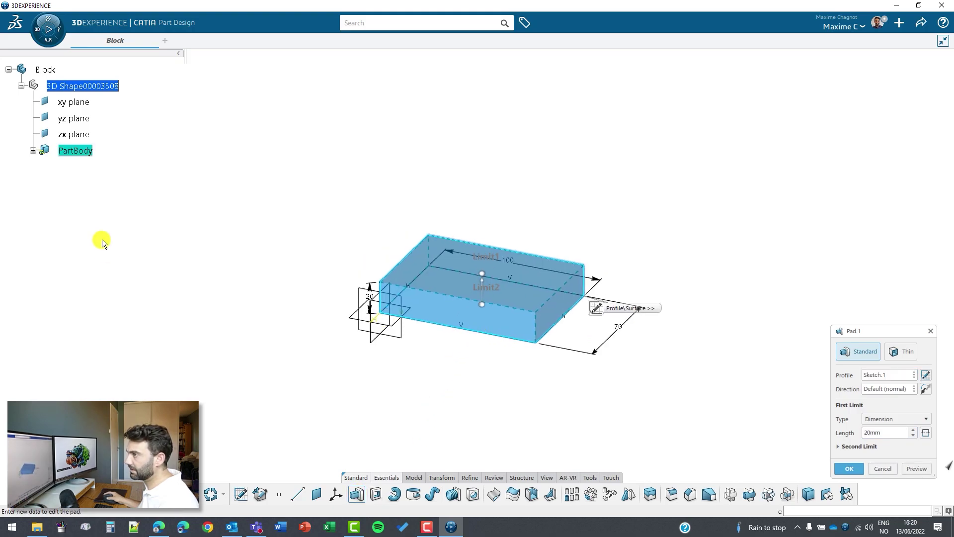
click(33, 150)
click(44, 166)
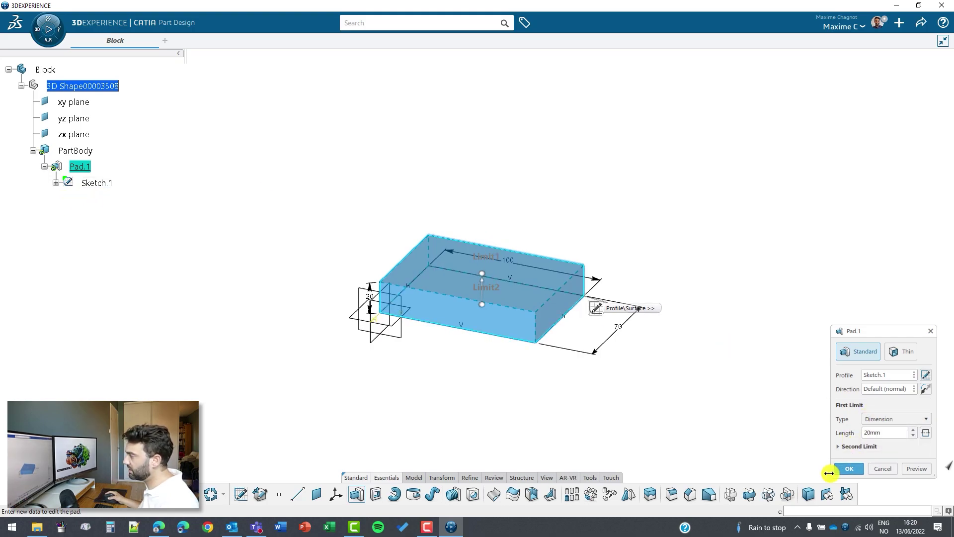
click(858, 470)
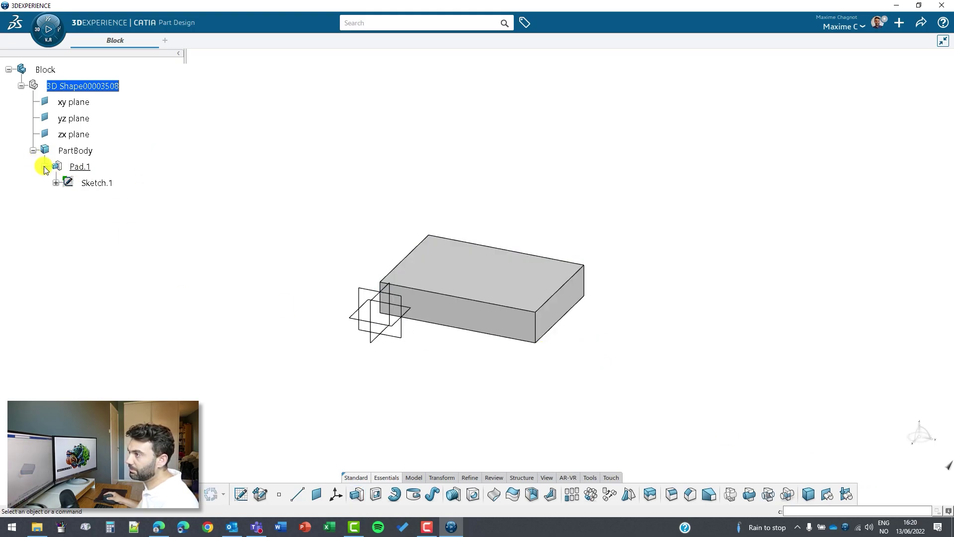
mouse_move(407, 288)
middle_down()
mouse_move(445, 366)
mouse_move(379, 401)
middle_up()
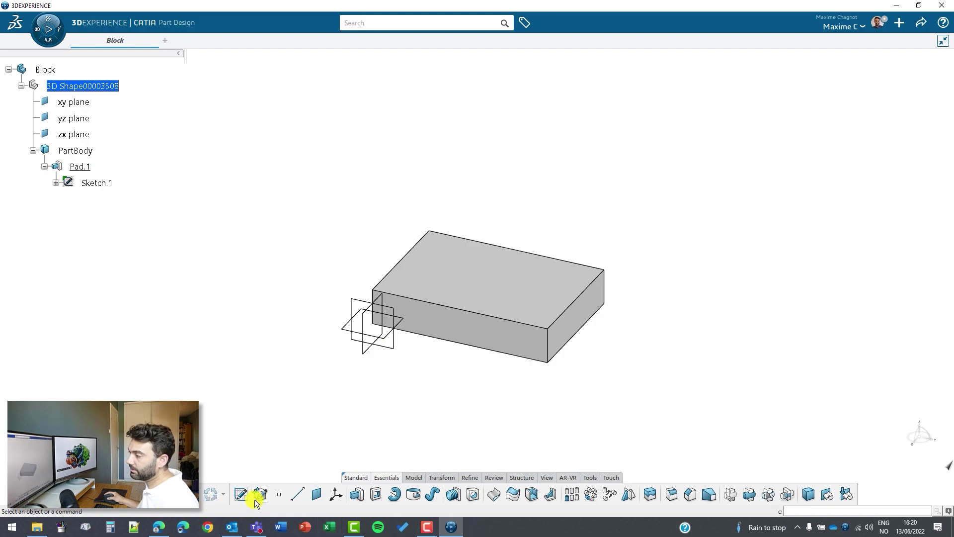
- Open Sketch.2 on the block's top face
click(241, 494)
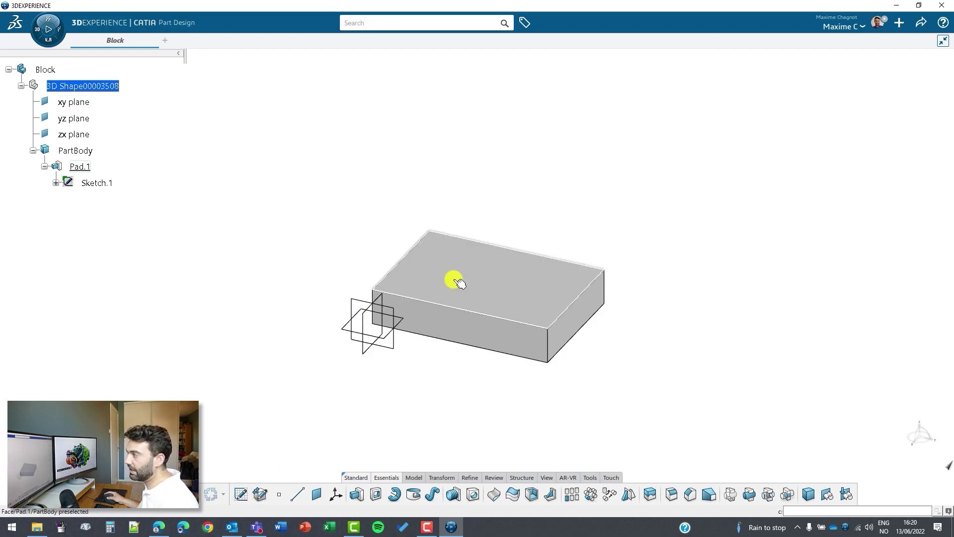
click(491, 278)
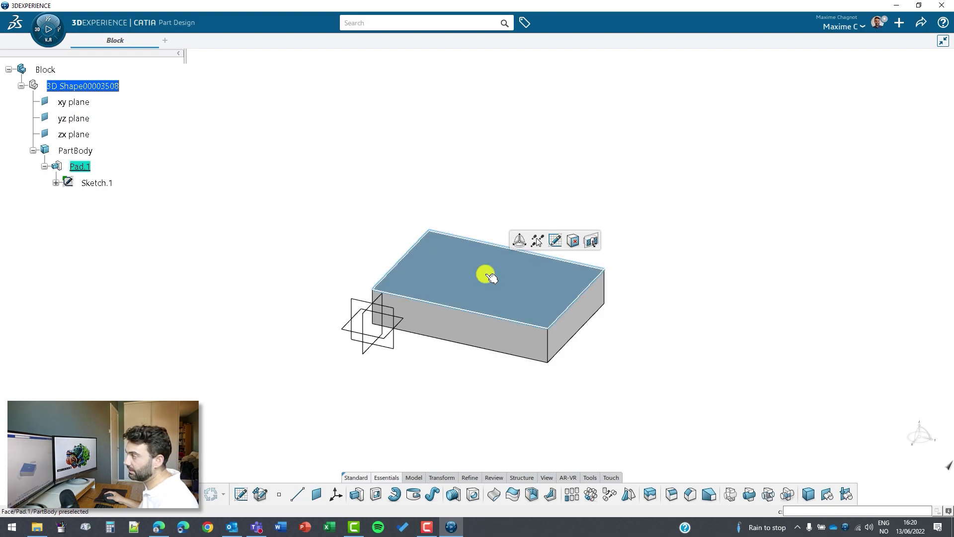
click(553, 240)
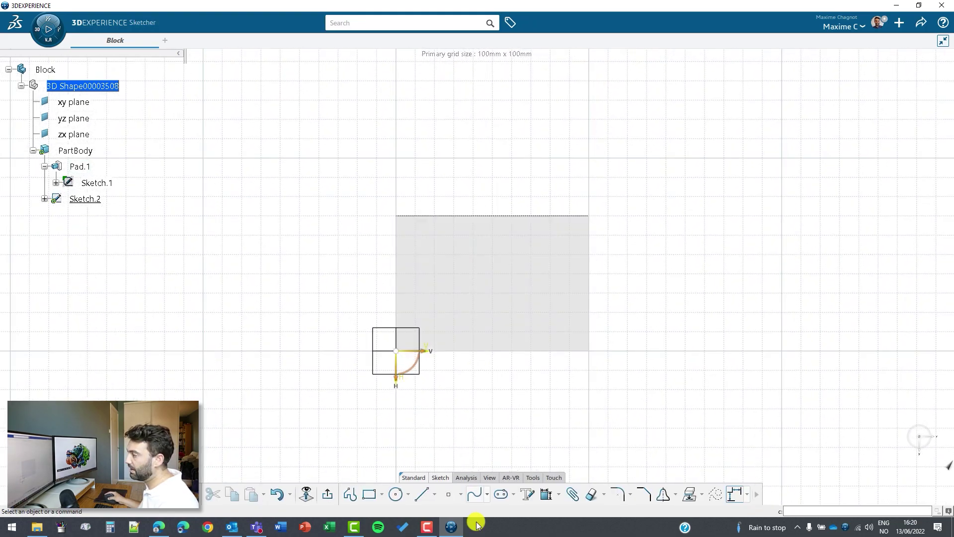
- Draw a circle and dimension its diameter to 20 mm
click(396, 495)
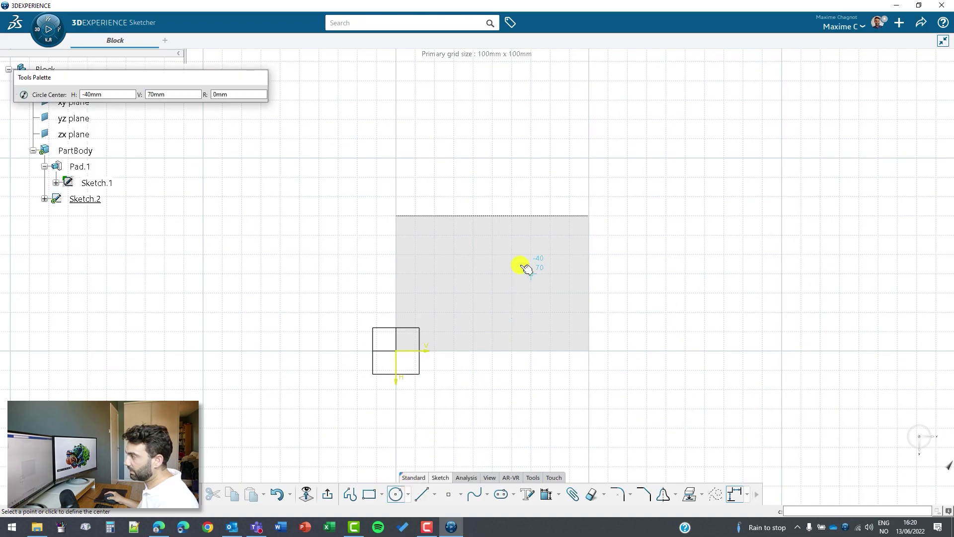
click(484, 288)
click(508, 291)
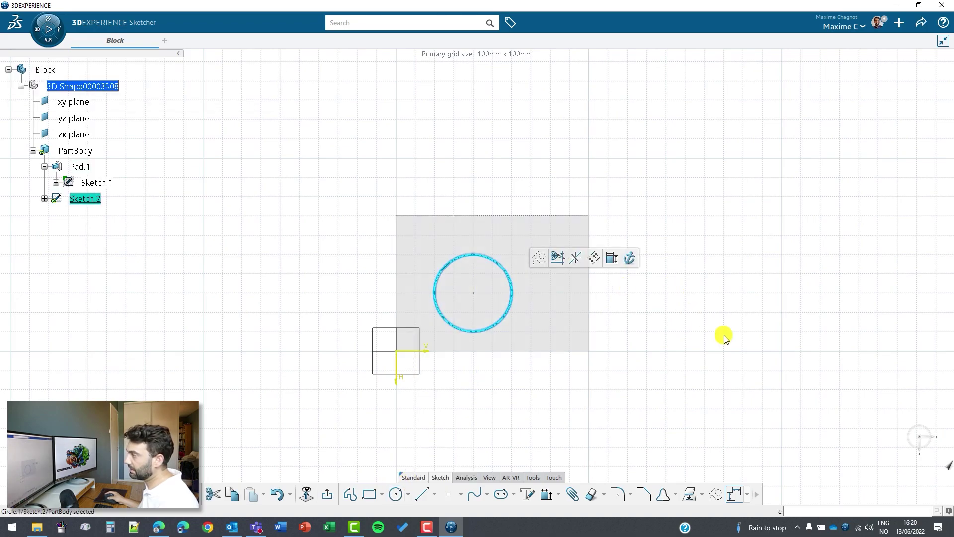
click(506, 271)
click(603, 230)
click(634, 289)
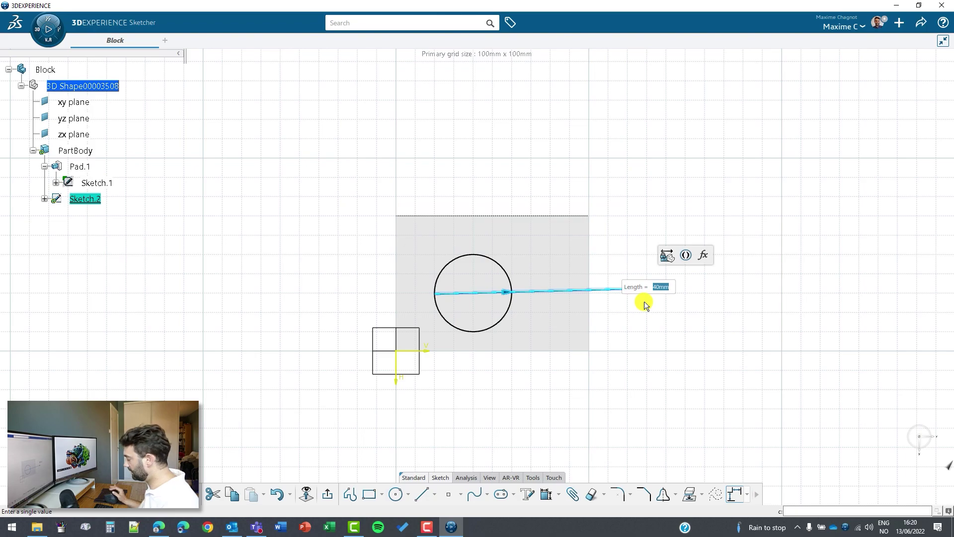
text(20)
key(Return)
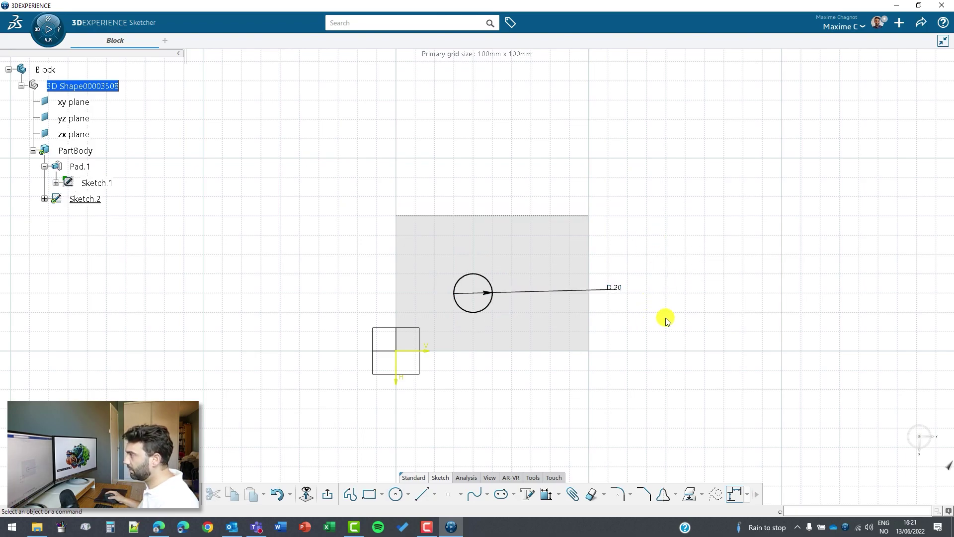
- Drag the circle by its centre into place on the top face
click(480, 298)
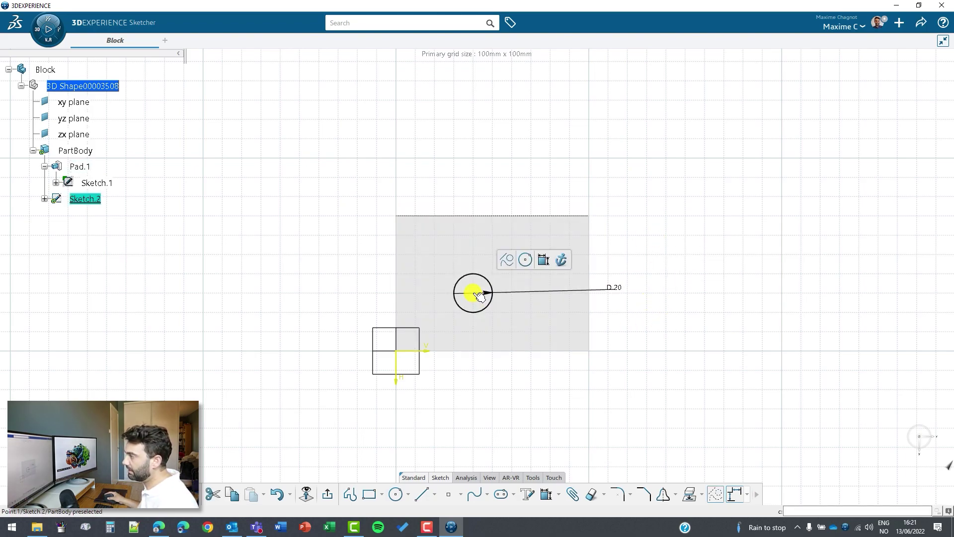
mouse_move(480, 299)
mouse_down()
mouse_move(405, 241)
mouse_move(599, 366)
mouse_move(175, 283)
mouse_move(575, 100)
mouse_move(517, 313)
mouse_move(488, 272)
mouse_up()
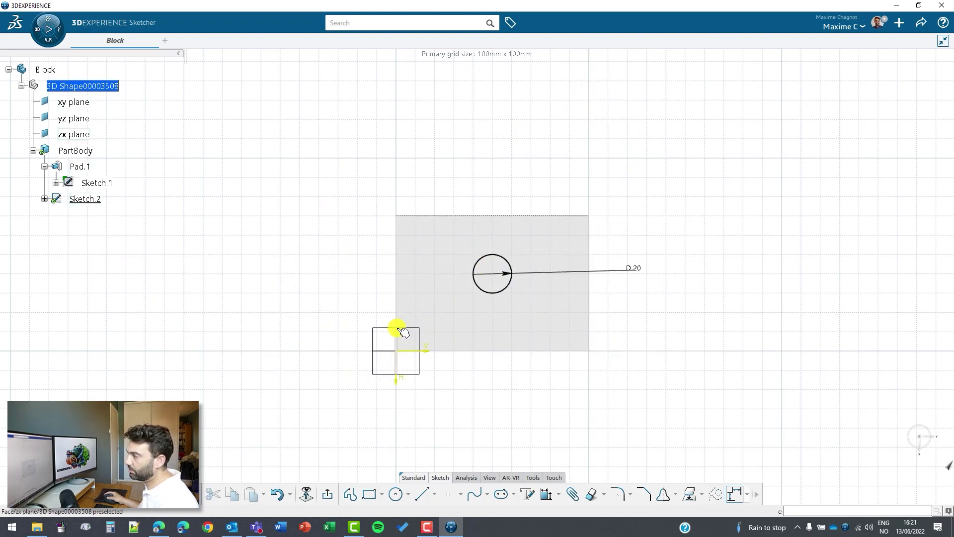
mouse_move(405, 374)
middle_down()
mouse_move(435, 328)
mouse_move(350, 377)
mouse_move(370, 341)
middle_up()
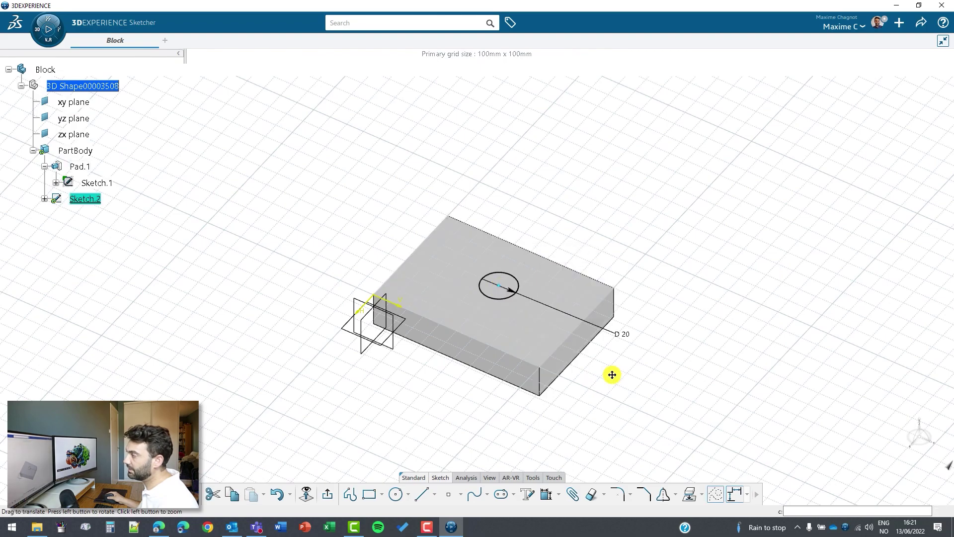
- Constrain the circle 30 mm from the block's front face
mouse_move(612, 375)
middle_down()
mouse_move(465, 375)
mouse_move(497, 363)
middle_up()
click(497, 362)
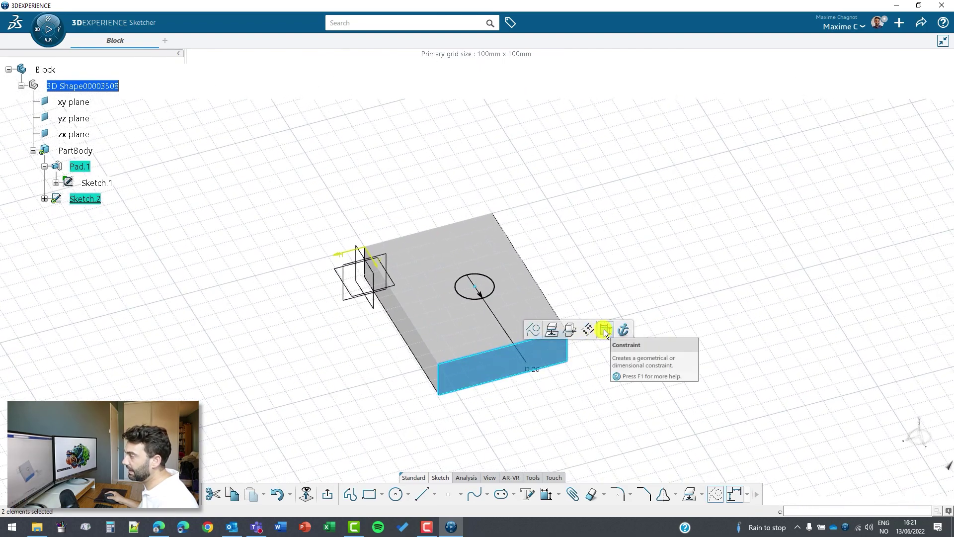
click(621, 331)
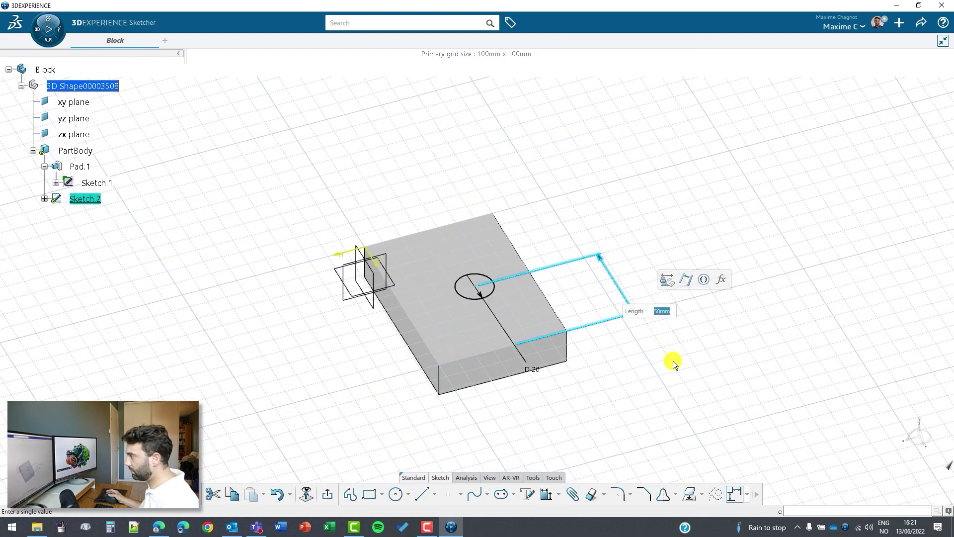
text(30)
key(Return)
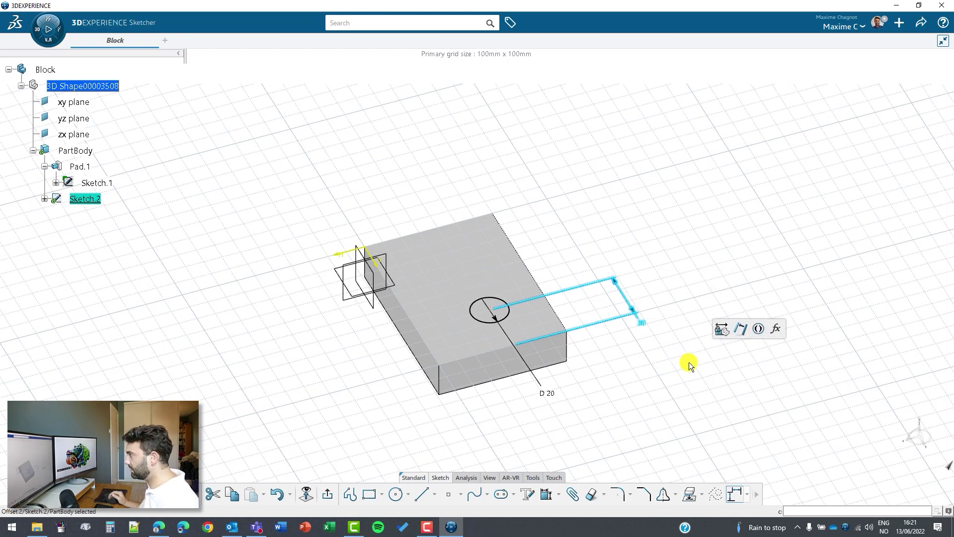
middle_drag(673, 377, 597, 378)
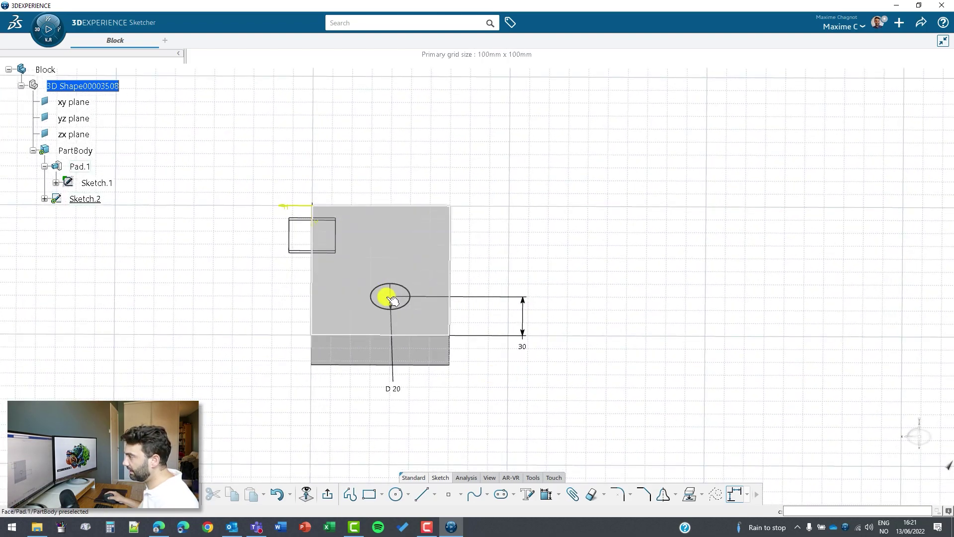
- Constrain the circle's distance to the right edge, then exit the sketch
click(391, 295)
ctrl+click(439, 272)
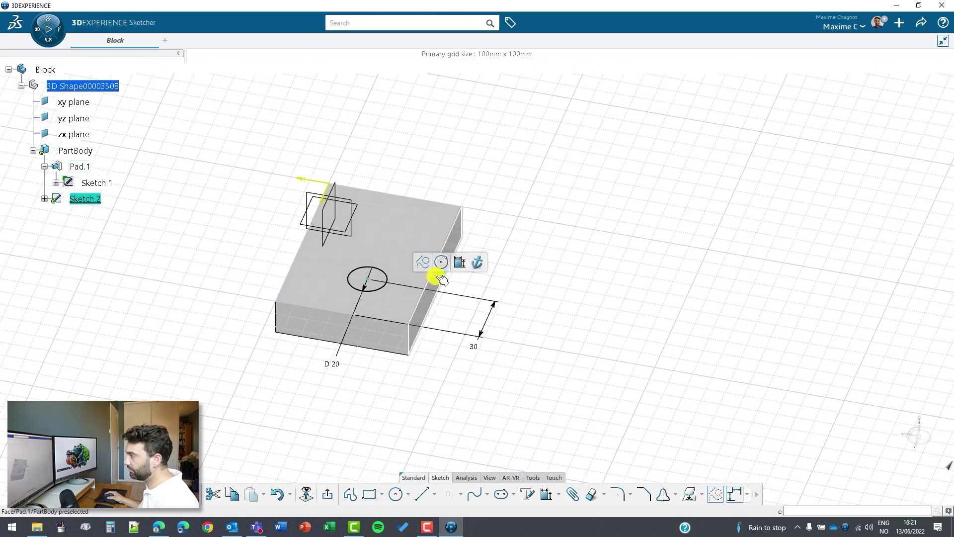
click(531, 249)
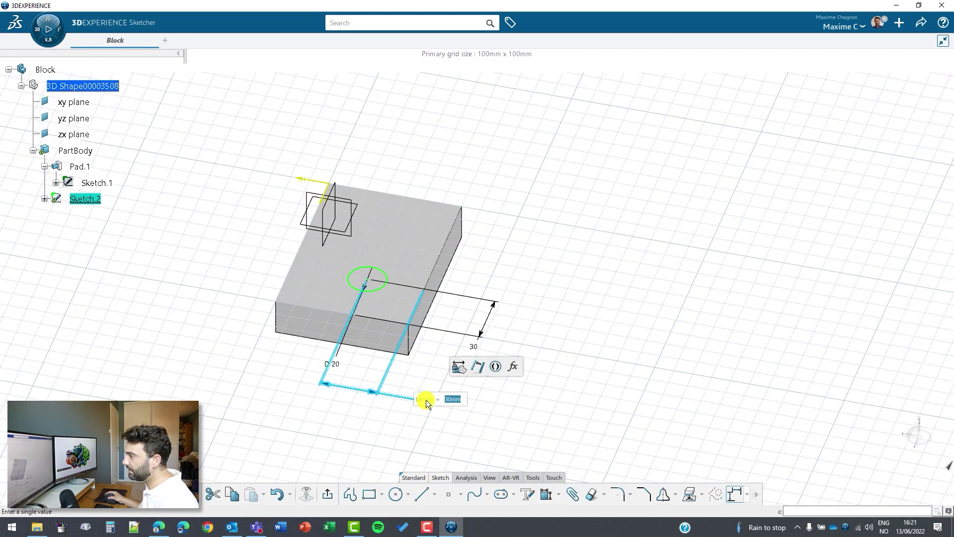
key(Return)
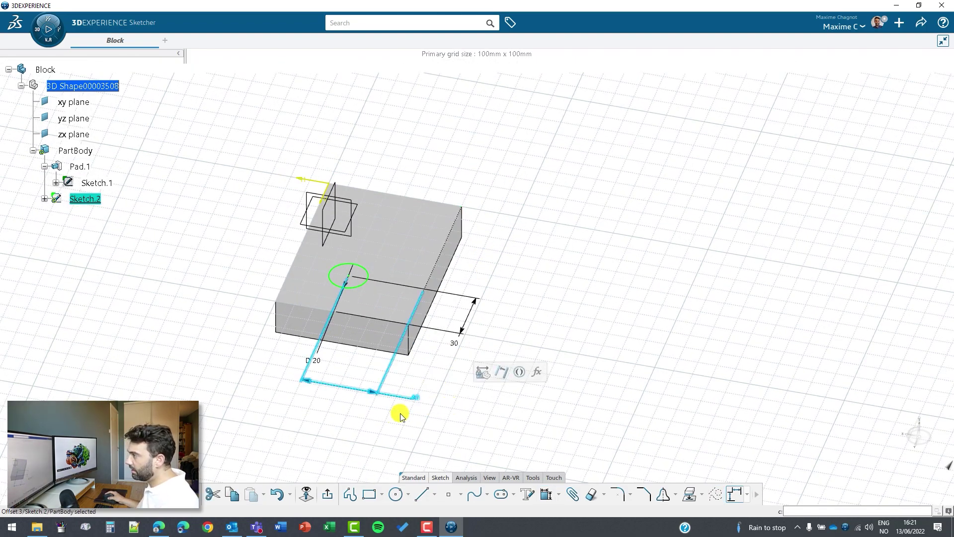
middle_drag(401, 416, 515, 383)
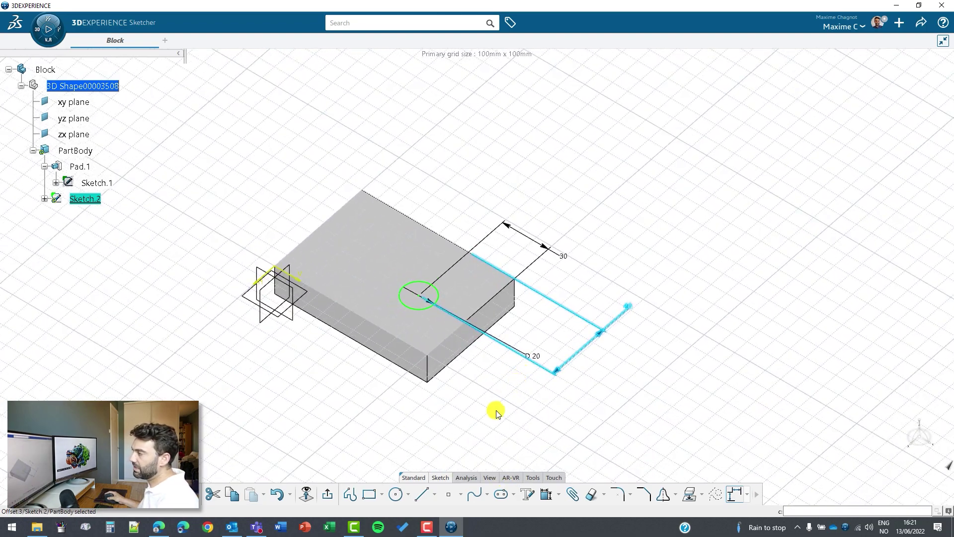
click(327, 494)
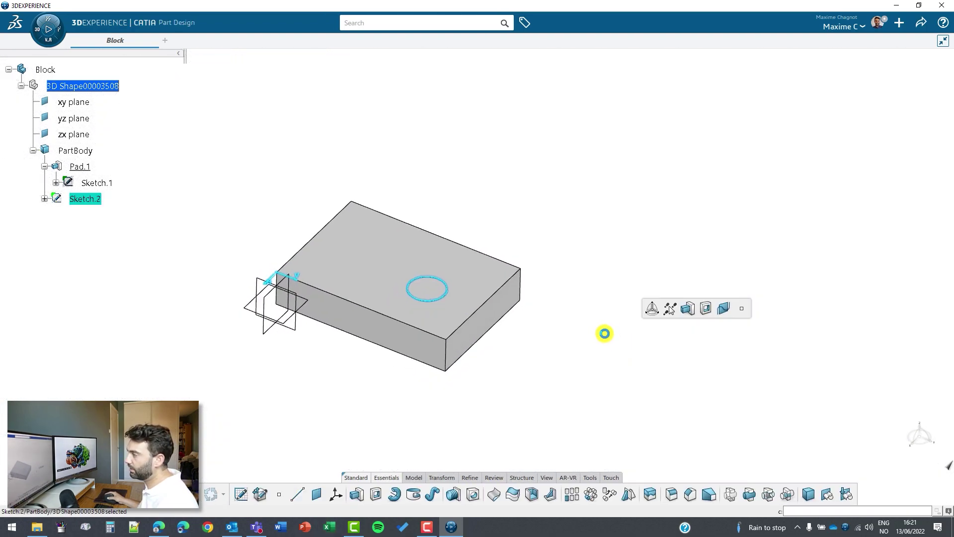
- Start a pocket from the circle sketch and preview it at 10 mm depth
click(377, 494)
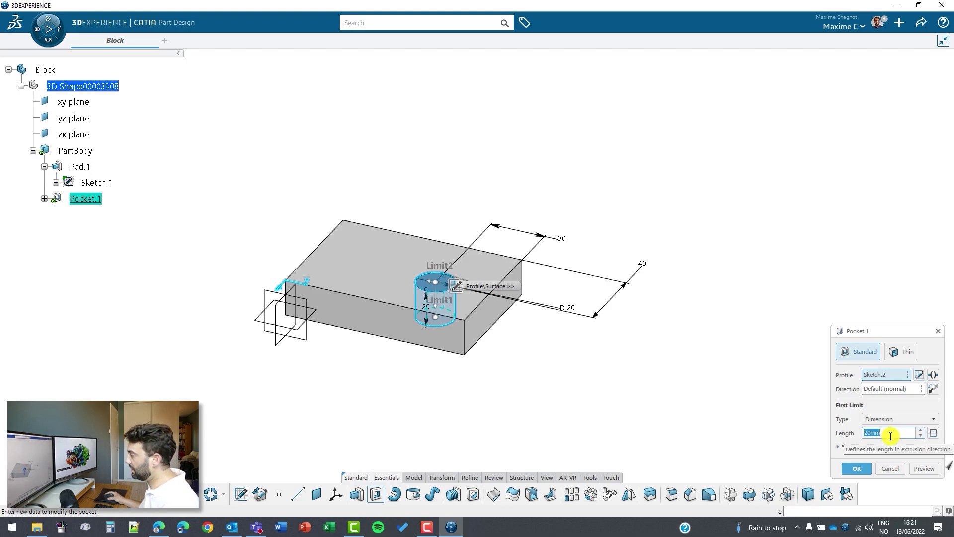
text(10mm)
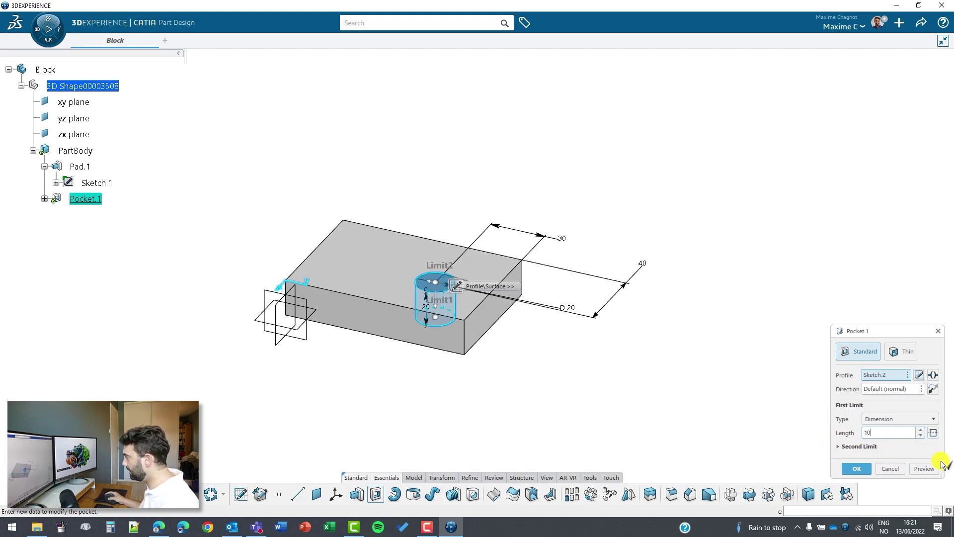
click(924, 468)
mouse_move(523, 391)
middle_down()
mouse_move(460, 415)
mouse_move(397, 124)
mouse_move(444, 159)
middle_up()
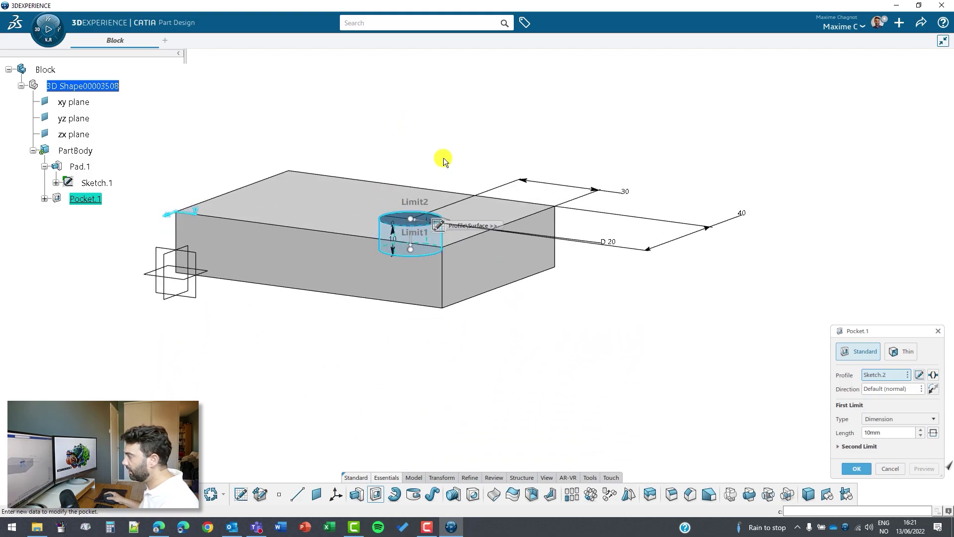
- Set the pocket type to Up to next and create Pocket.1 through the block
click(906, 427)
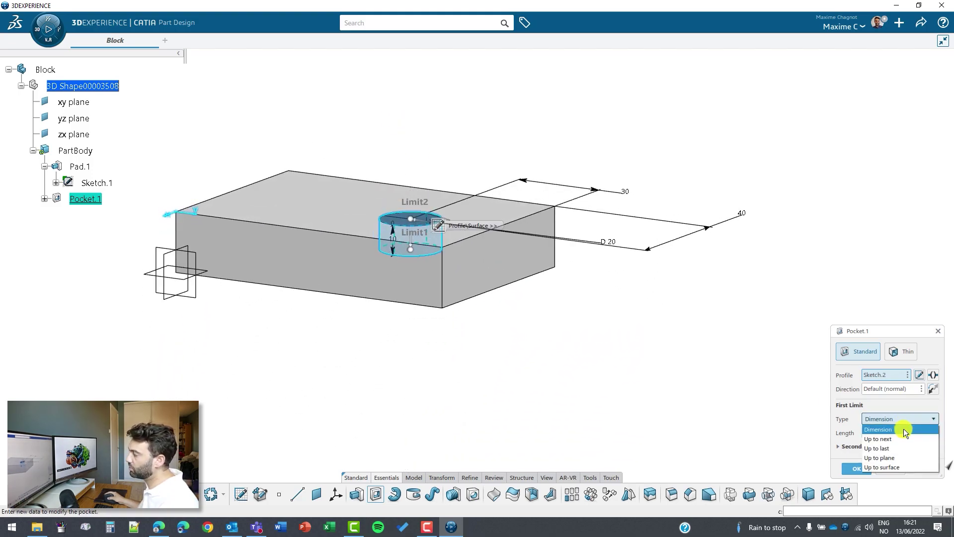
click(896, 436)
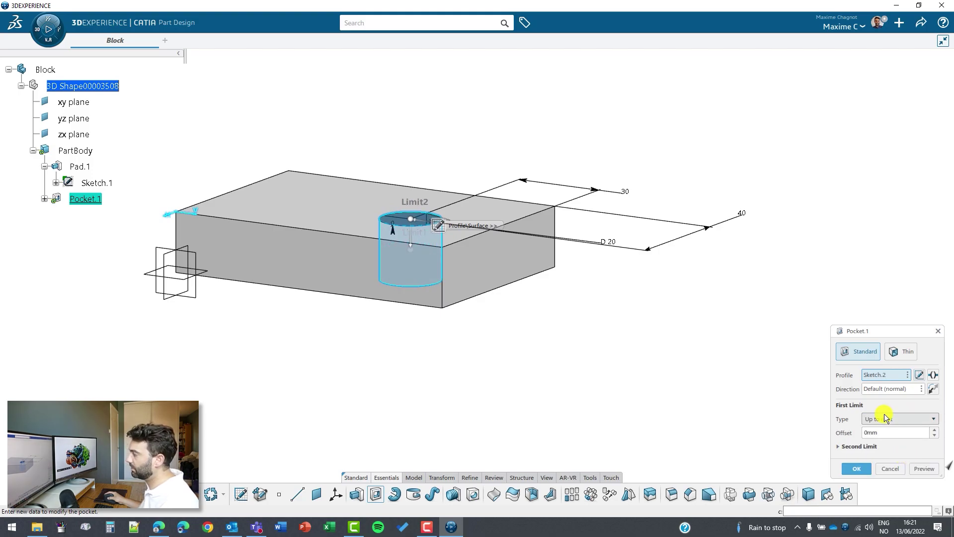
click(909, 419)
click(912, 450)
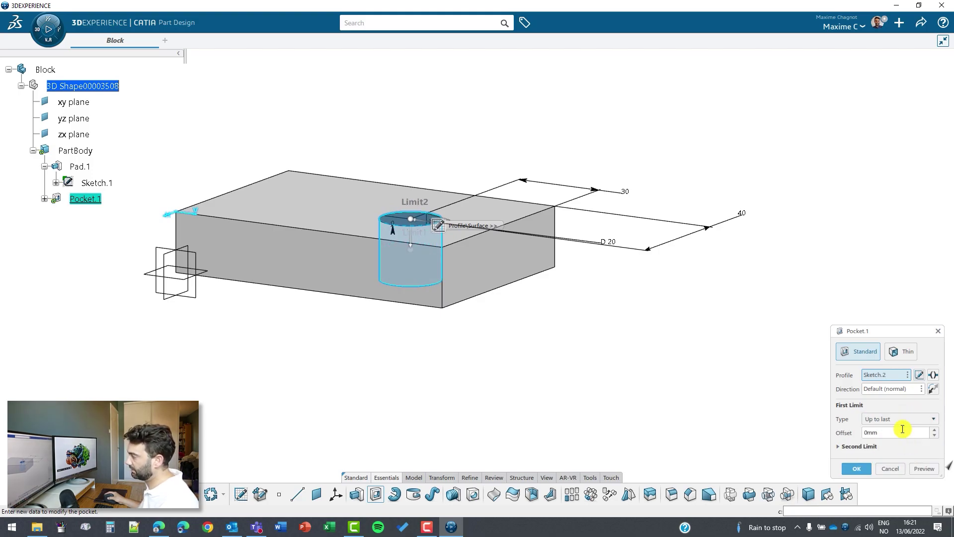
click(905, 418)
click(895, 448)
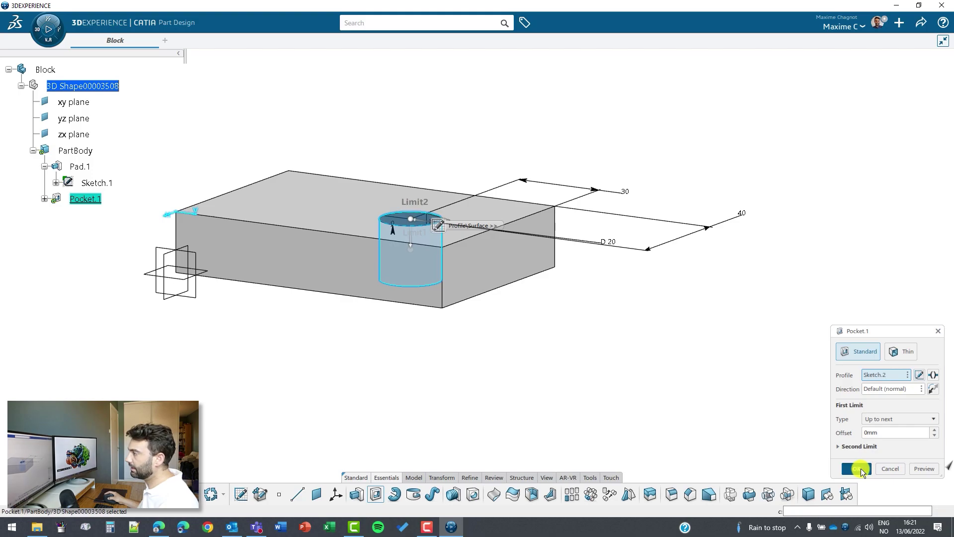
click(862, 468)
middle_drag(505, 378, 627, 400)
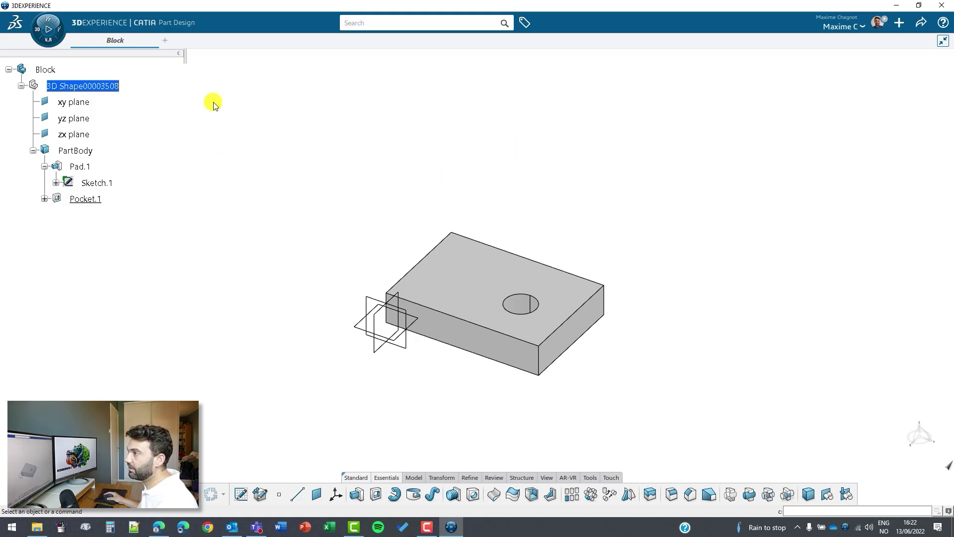
- Save the finished Block part through the Share menu's Save option
click(917, 24)
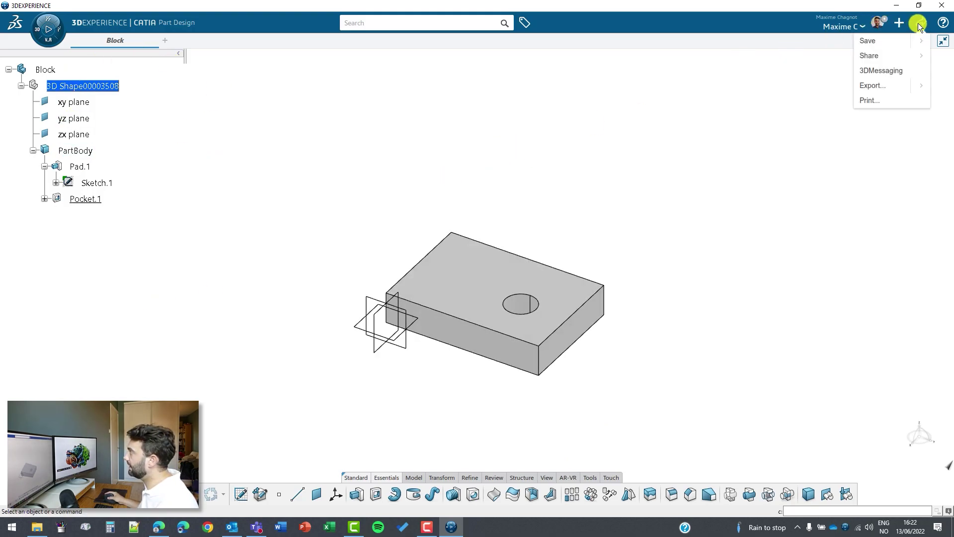
click(889, 41)
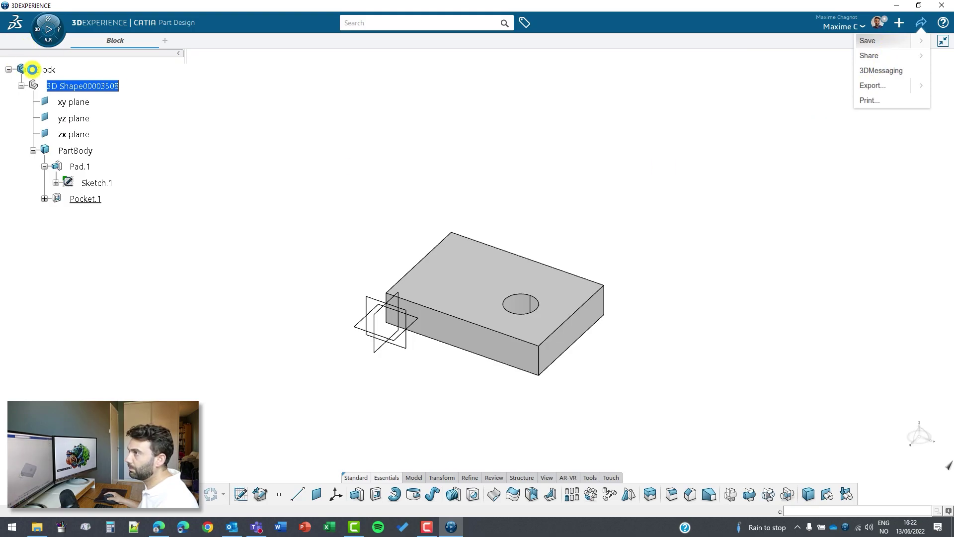